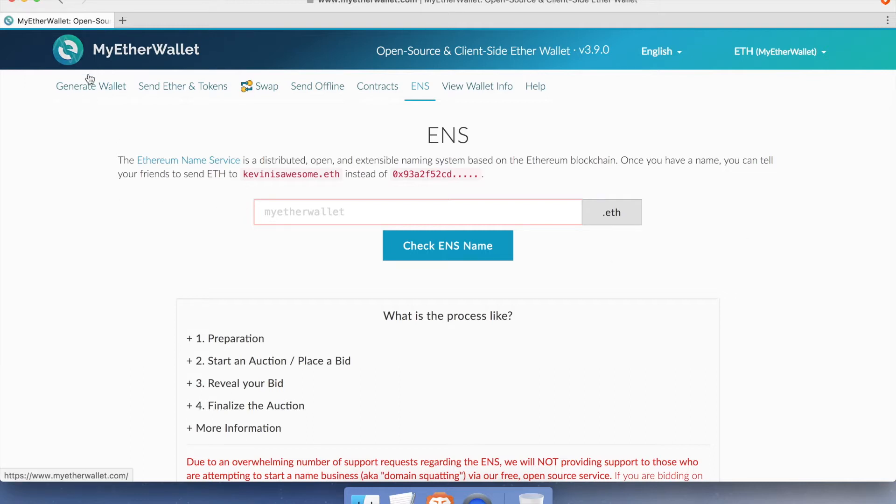
Step: Lower the gas price slider to 4 Gwei, then return to the ENS name lookup page
{"action": "left_click", "coordinate": [90, 95]}
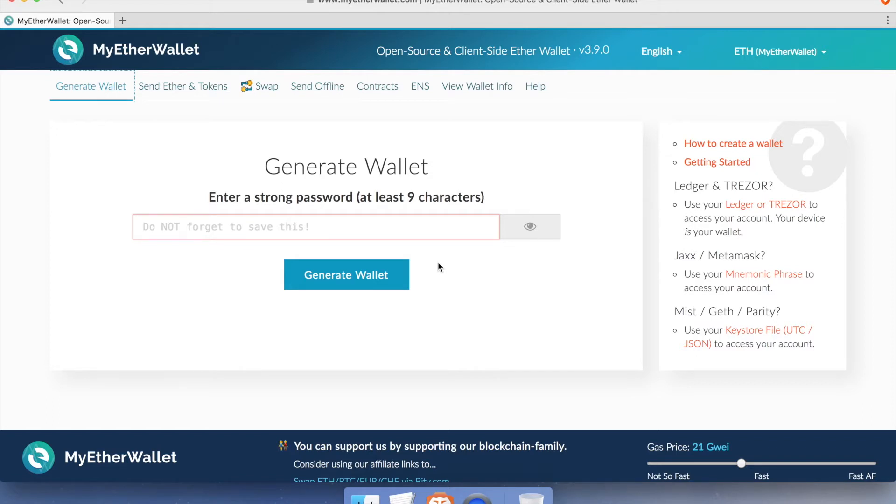
{"action": "scroll", "coordinate": [438, 262], "scroll_direction": "down", "scroll_amount": 5}
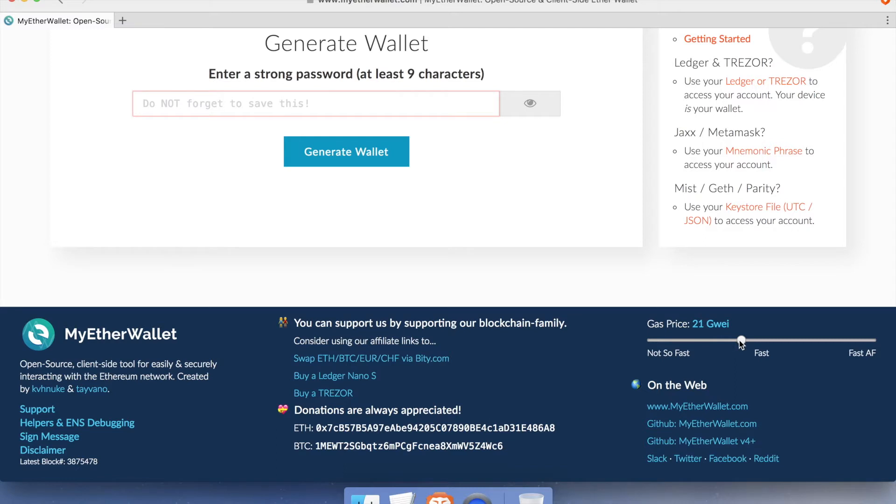
{"action": "left_click_drag", "start_coordinate": [742, 343], "coordinate": [674, 344]}
{"action": "left_click_drag", "start_coordinate": [314, 428], "coordinate": [577, 427]}
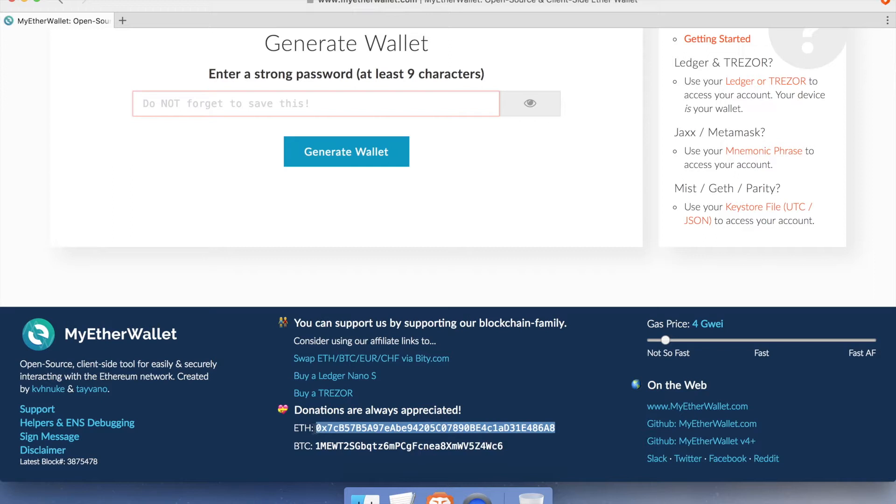
{"action": "left_click", "coordinate": [542, 386]}
{"action": "scroll", "coordinate": [541, 385], "scroll_direction": "up", "scroll_amount": 3}
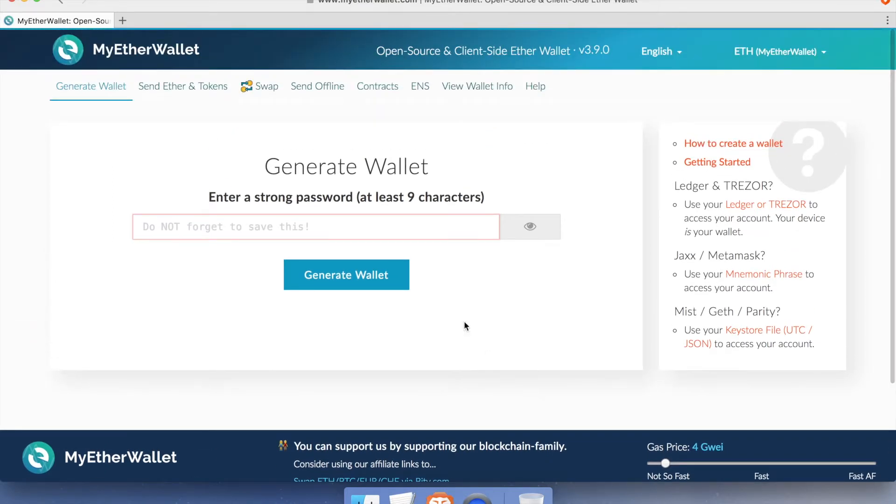
{"action": "left_click", "coordinate": [423, 93]}
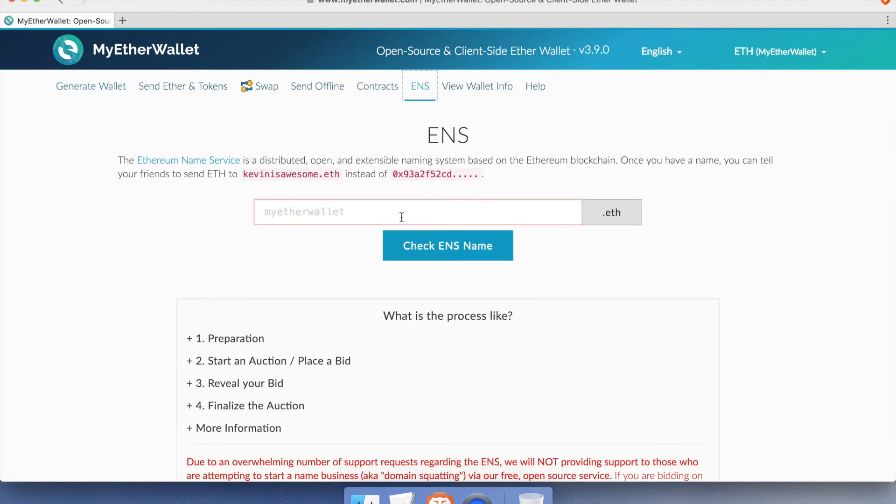
{"action": "left_click", "coordinate": [402, 217]}
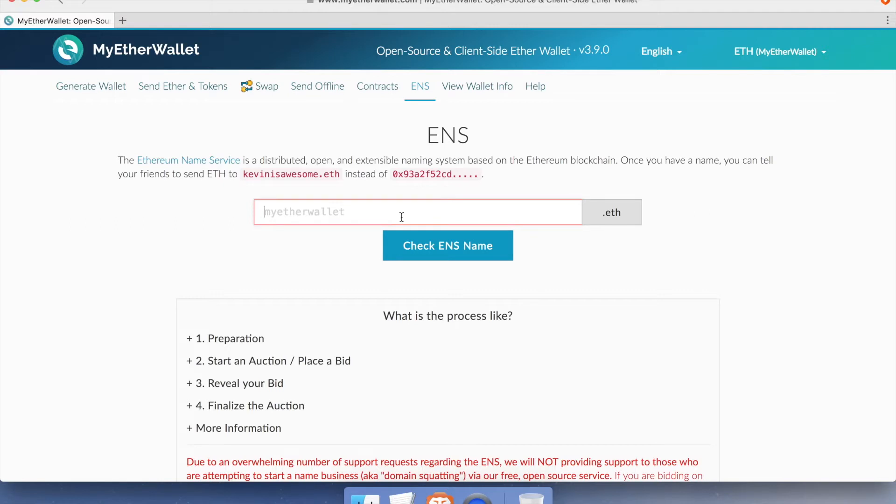
{"action": "type", "text": "stan"}
{"action": "key", "text": "Return"}
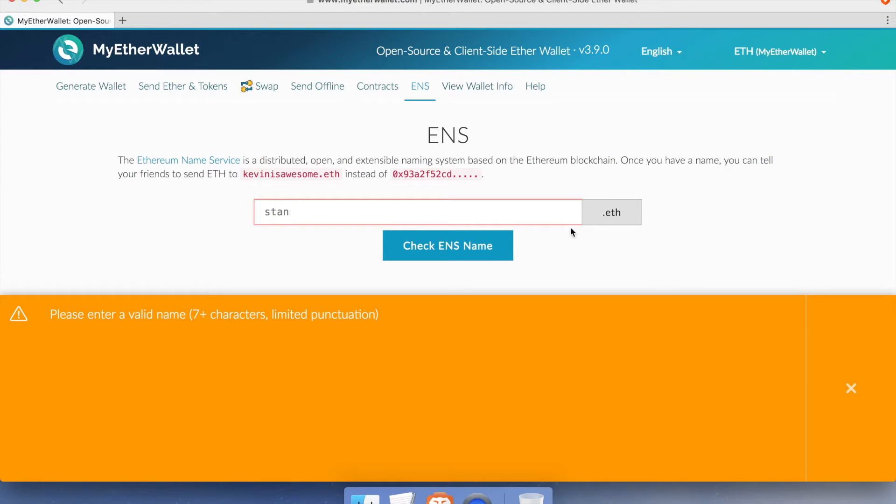
{"action": "left_click", "coordinate": [842, 369]}
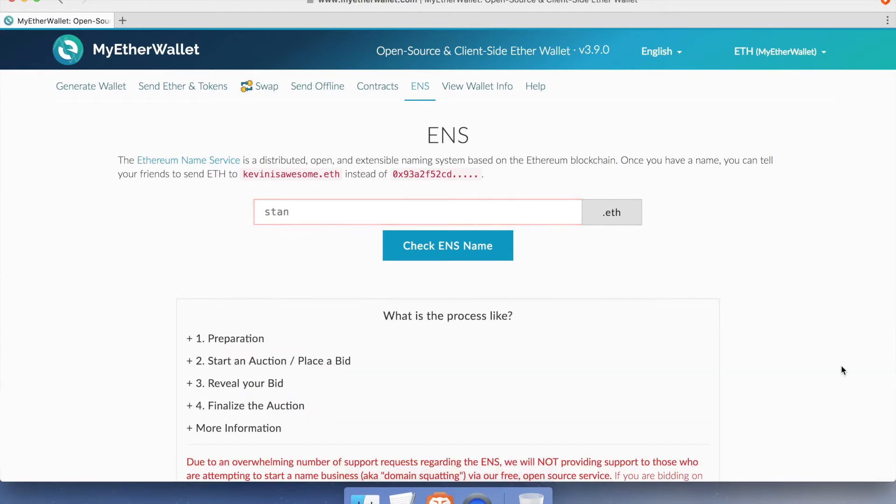
{"action": "left_click", "coordinate": [316, 216]}
{"action": "type", "text": "ley"}
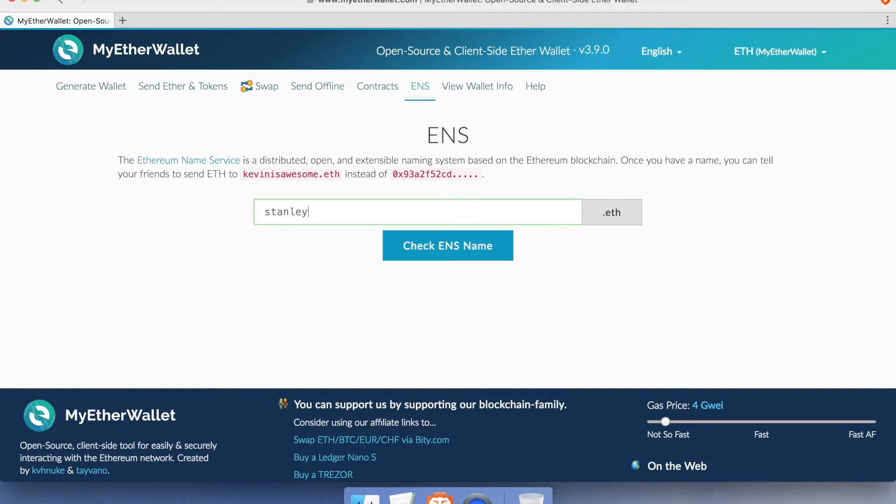
{"action": "type", "text": "lee"}
{"action": "key", "text": "Return"}
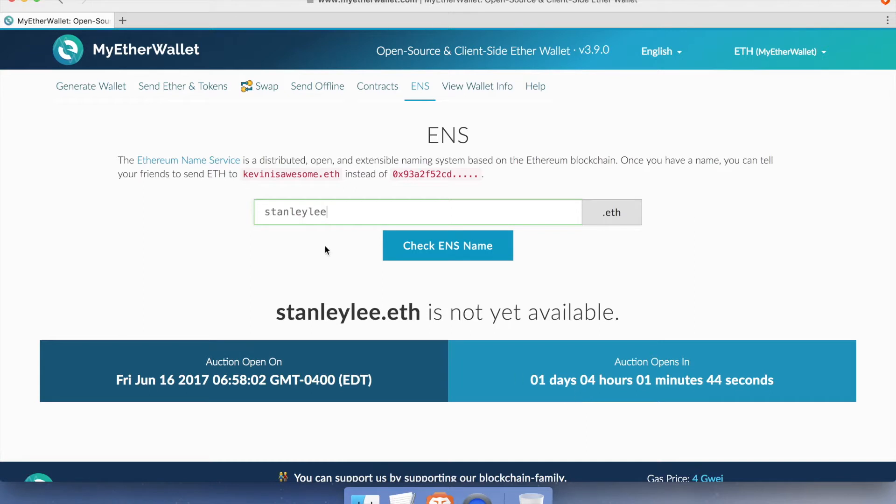
Step: Replace the name with wedidit and check that wedidit.eth is available
{"action": "double_click", "coordinate": [332, 212]}
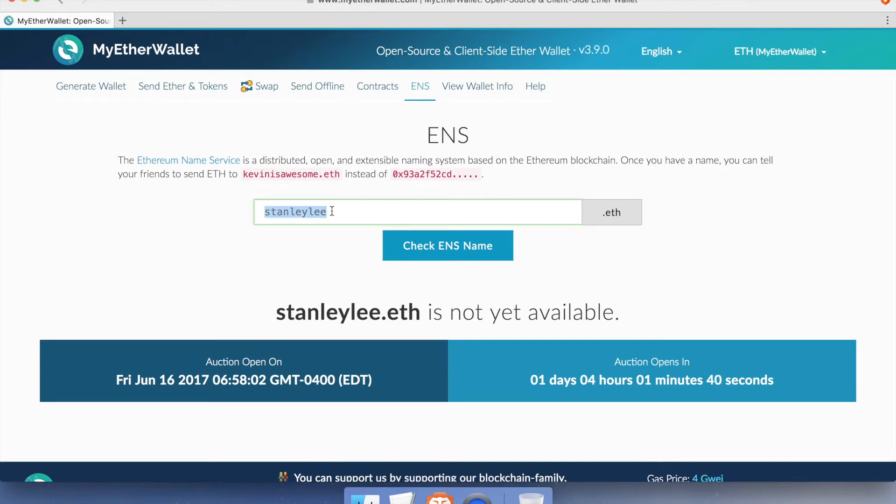
{"action": "type", "text": "wedidit"}
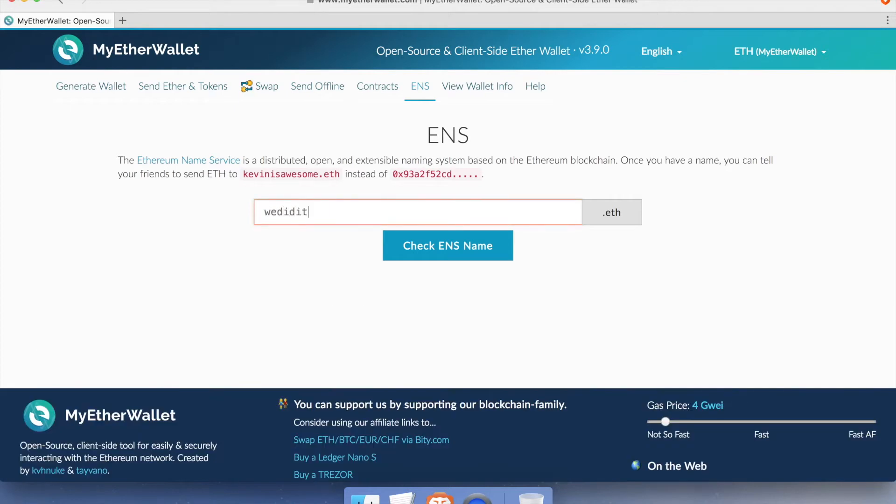
{"action": "key", "text": "Return"}
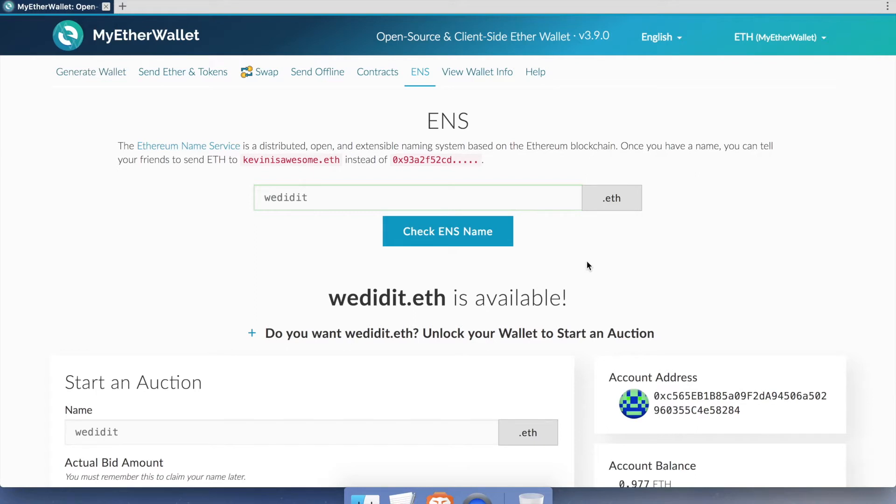
Step: Start the auction for wedidit.eth with the 0.01 ETH bid
{"action": "scroll", "coordinate": [587, 263], "scroll_direction": "down", "scroll_amount": 6}
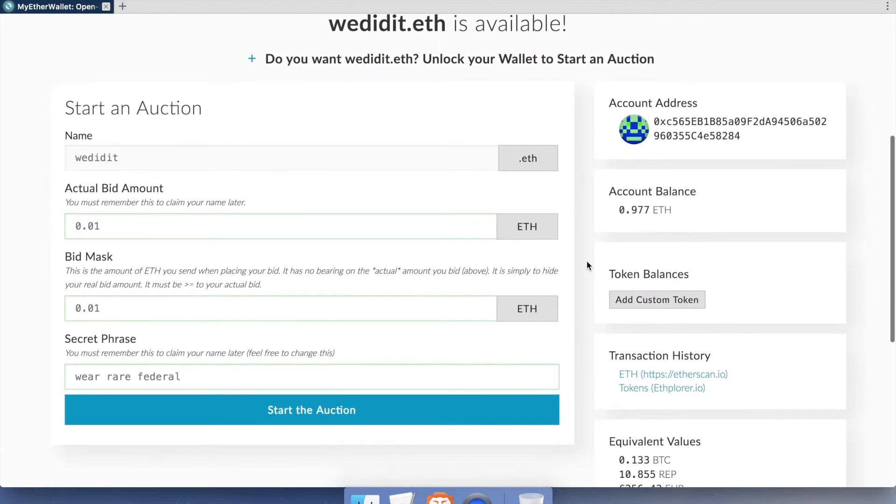
{"action": "scroll", "coordinate": [587, 265], "scroll_direction": "down", "scroll_amount": 2}
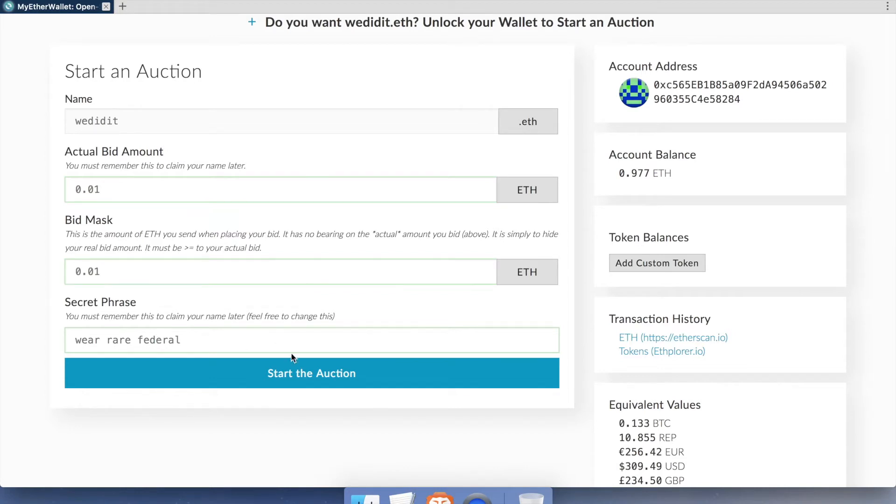
{"action": "left_click", "coordinate": [305, 382]}
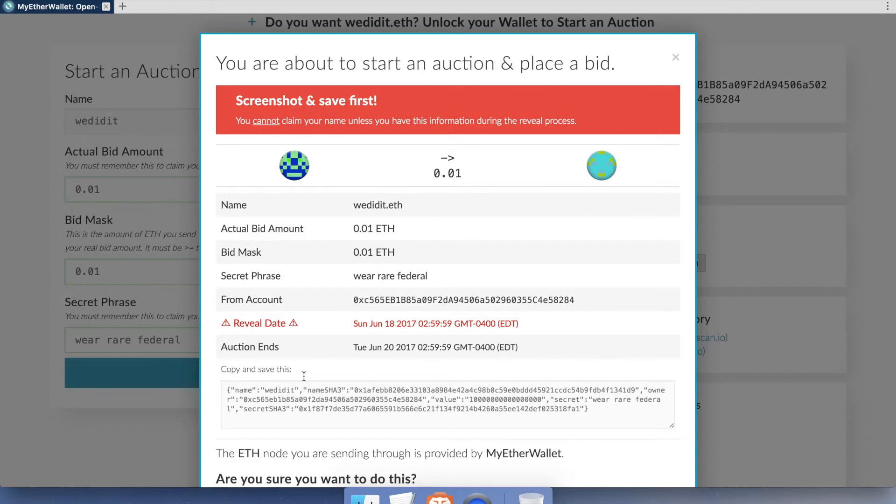
Step: Copy the bid details JSON and minimize the browser window
{"action": "left_click_drag", "start_coordinate": [613, 409], "coordinate": [198, 364]}
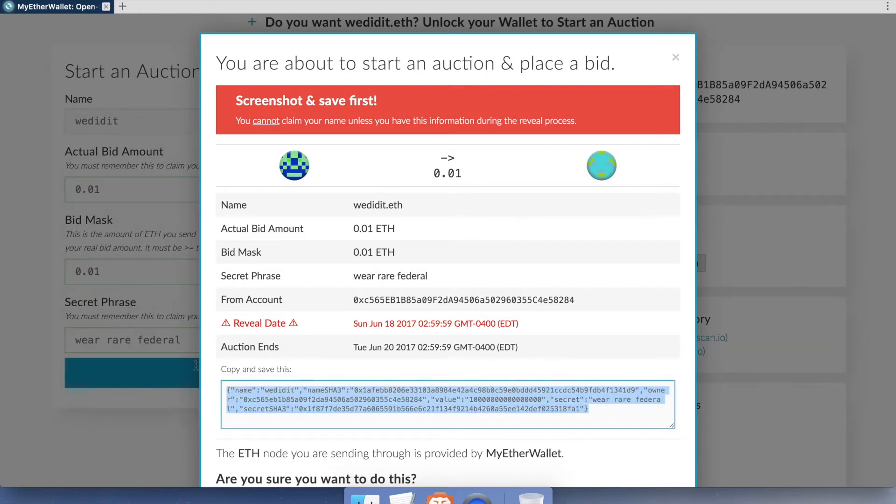
{"action": "right_click", "coordinate": [358, 395]}
{"action": "left_click", "coordinate": [380, 432]}
{"action": "key", "text": "super+m"}
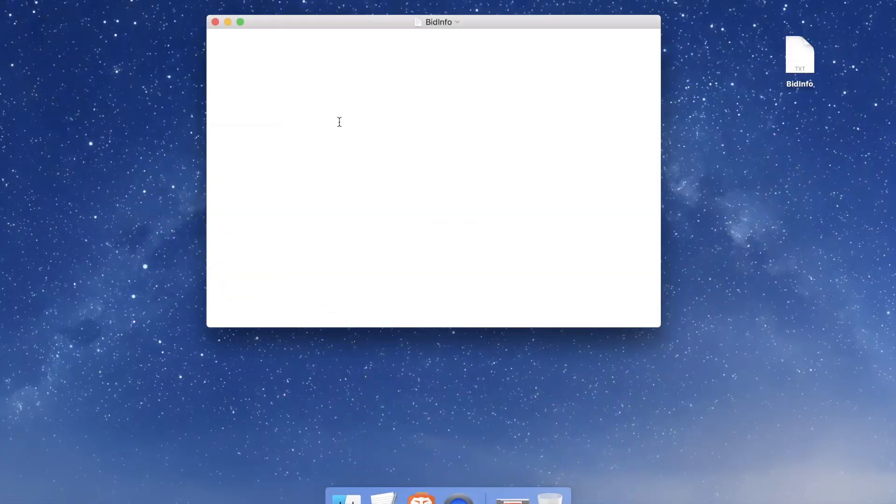
Step: Paste the wedidit bid JSON into BidInfo and bring back the bid confirmation in the browser
{"action": "right_click", "coordinate": [339, 122]}
{"action": "left_click", "coordinate": [374, 153]}
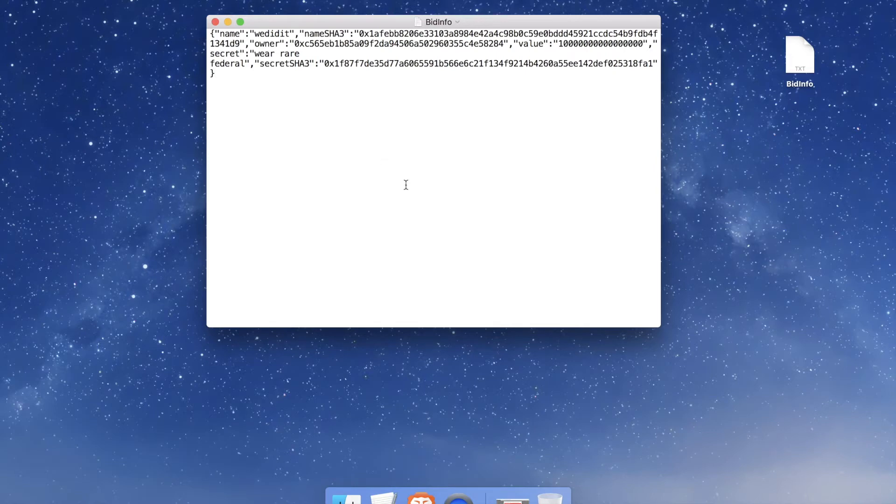
{"action": "left_click", "coordinate": [513, 497]}
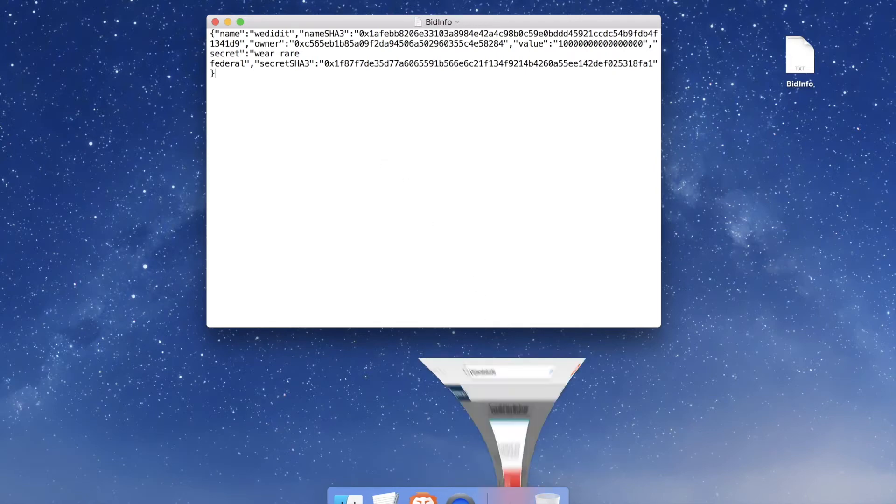
{"action": "scroll", "coordinate": [469, 328], "scroll_direction": "down", "scroll_amount": 1}
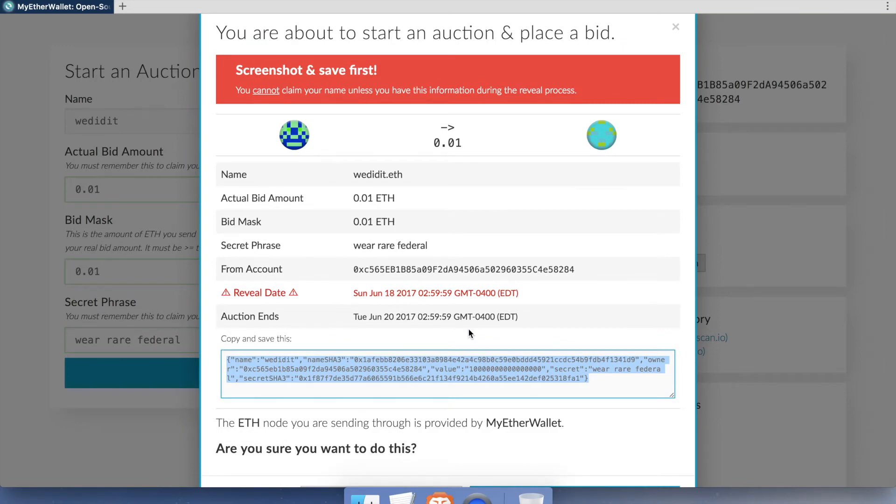
Step: Screenshot the confirmation details, then confirm the 0.01 ETH wedidit.eth bid transaction
{"action": "key", "text": "super+shift+4"}
{"action": "left_click_drag", "start_coordinate": [210, 20], "coordinate": [686, 442]}
{"action": "left_click_drag", "start_coordinate": [216, 290], "coordinate": [535, 297]}
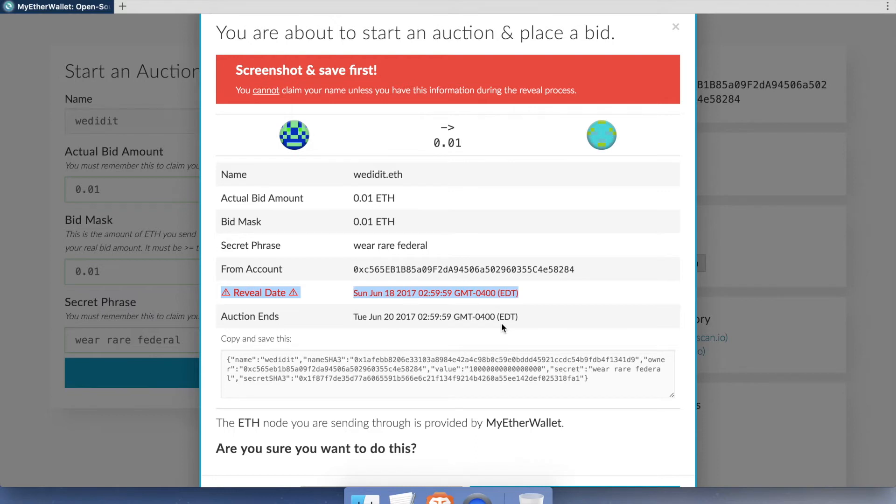
{"action": "scroll", "coordinate": [598, 297], "scroll_direction": "down", "scroll_amount": 3}
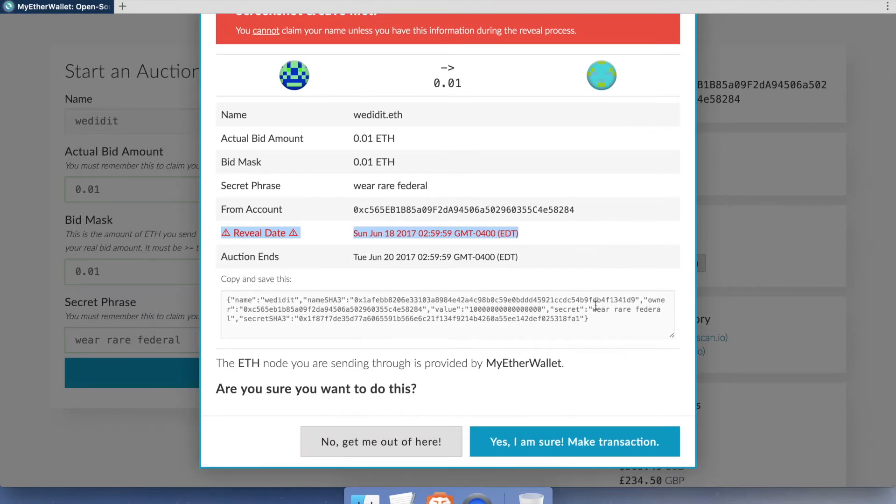
{"action": "left_click", "coordinate": [570, 439]}
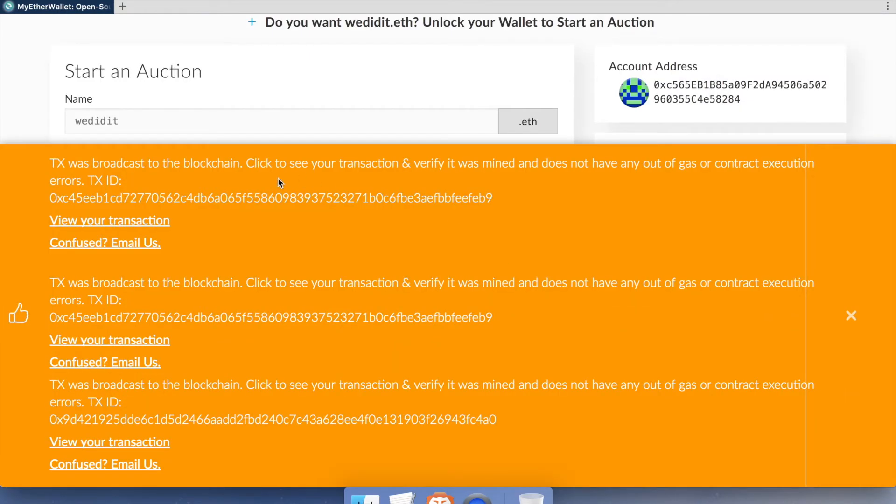
Step: Open all three broadcast transactions on Etherscan and switch to the new bid transaction
{"action": "left_click", "coordinate": [131, 448]}
{"action": "left_click", "coordinate": [157, 343]}
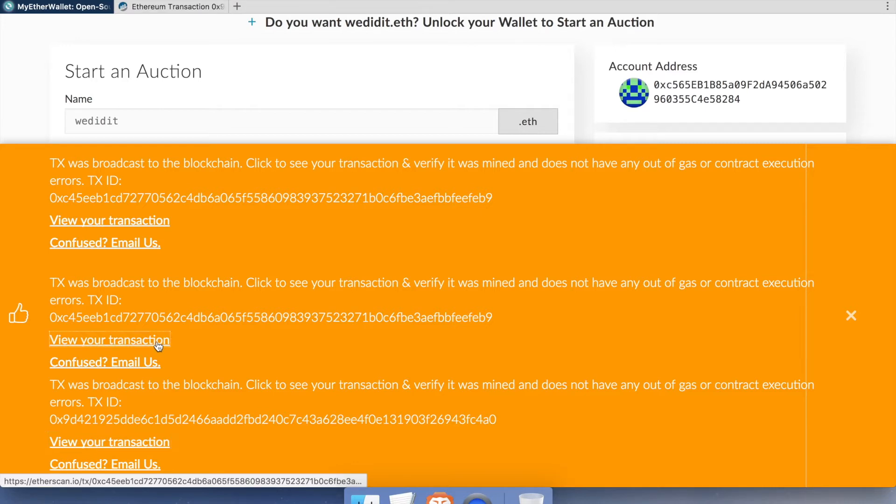
{"action": "left_click", "coordinate": [154, 224]}
{"action": "left_click", "coordinate": [163, 13]}
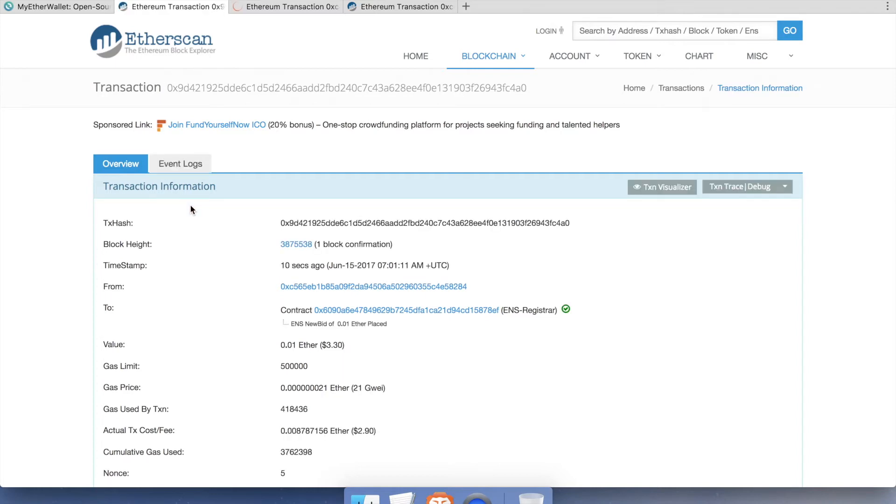
Step: Review the Input Data of the newBid and startAuction transactions on Etherscan
{"action": "scroll", "coordinate": [190, 208], "scroll_direction": "down", "scroll_amount": 3}
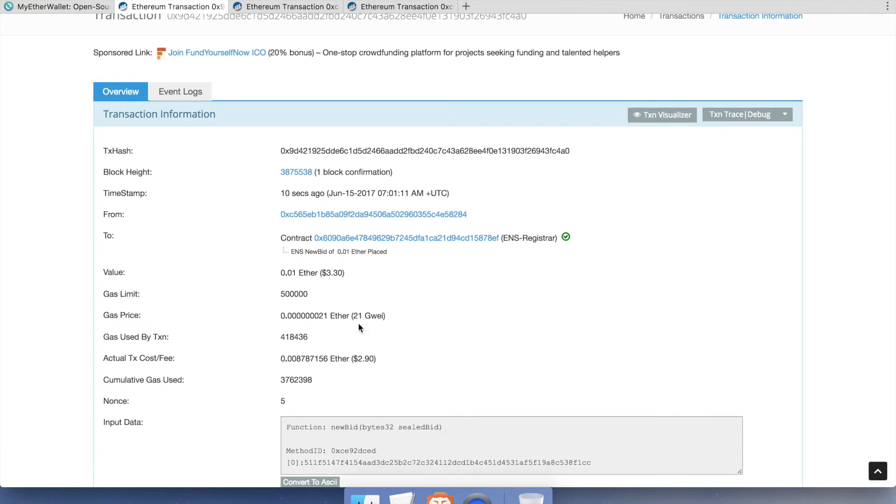
{"action": "mouse_move", "coordinate": [357, 320]}
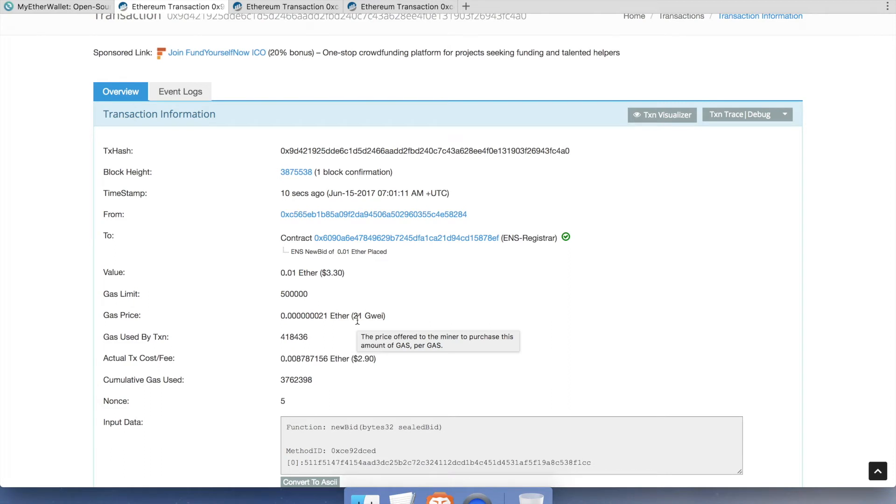
{"action": "scroll", "coordinate": [448, 322], "scroll_direction": "down", "scroll_amount": 2}
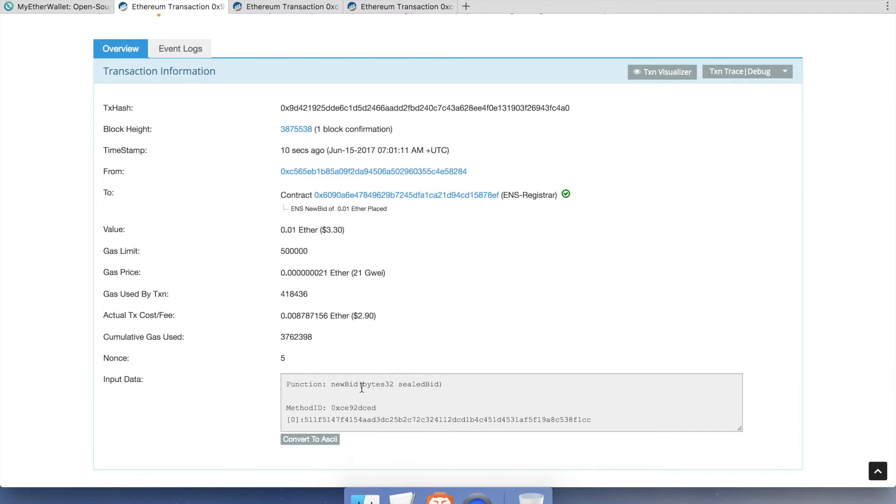
{"action": "left_click", "coordinate": [286, 6]}
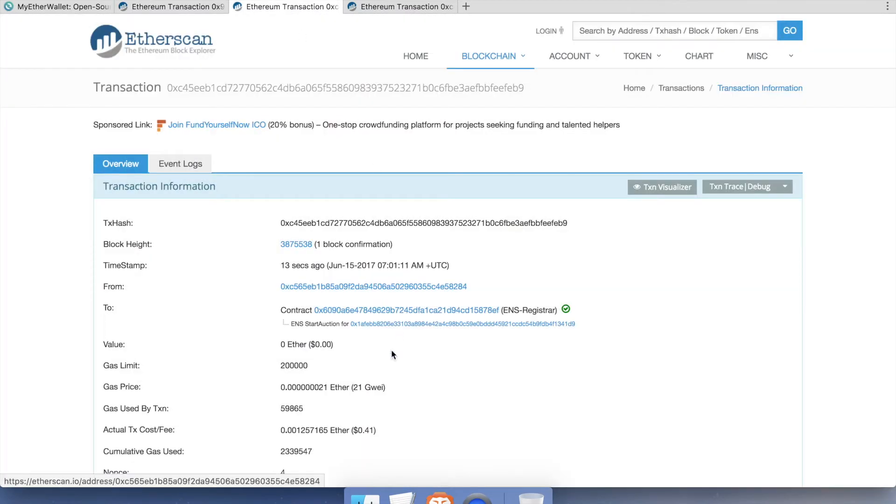
{"action": "scroll", "coordinate": [439, 388], "scroll_direction": "down", "scroll_amount": 6}
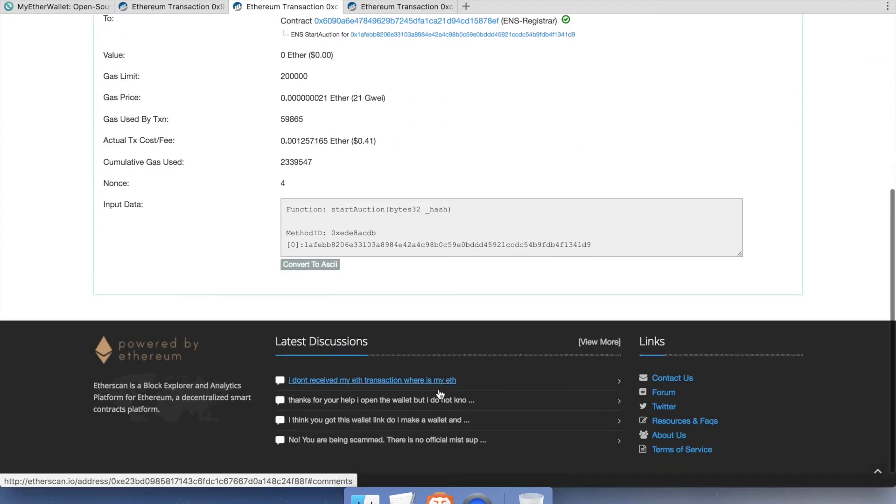
{"action": "left_click", "coordinate": [368, 7]}
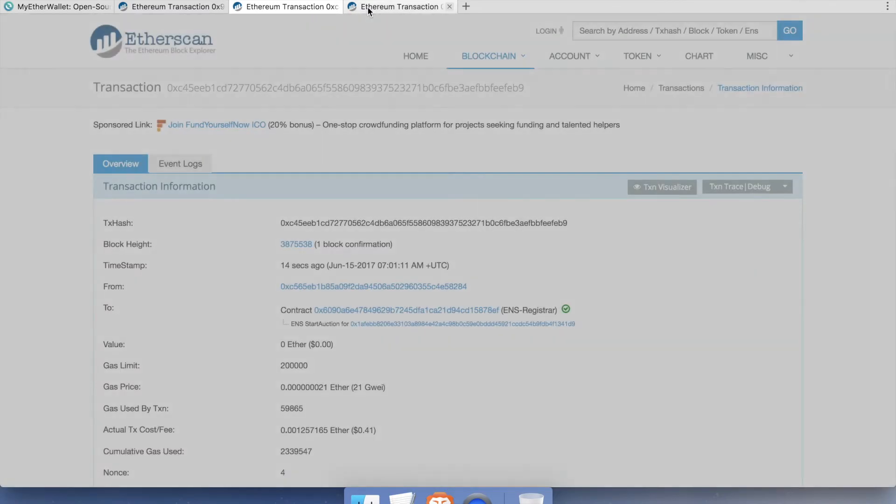
{"action": "scroll", "coordinate": [427, 368], "scroll_direction": "down", "scroll_amount": 3}
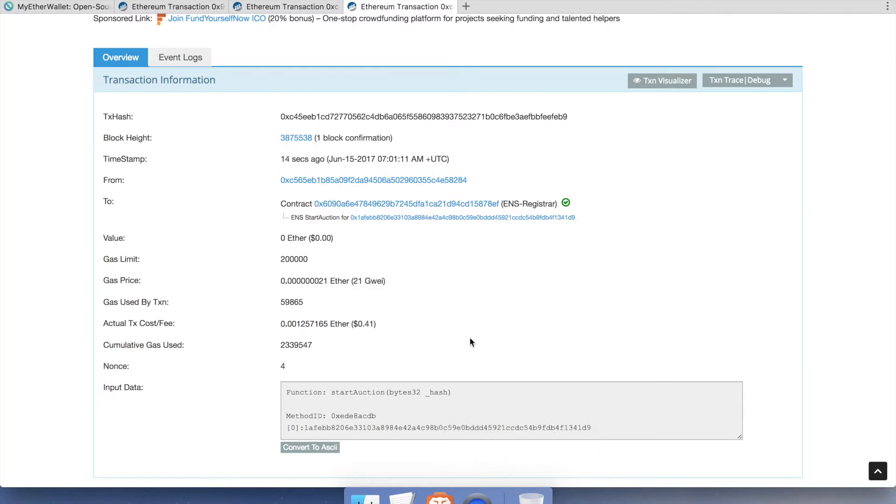
Step: Close the three Etherscan transaction pages with Cmd+W
{"action": "key", "text": "super+w"}
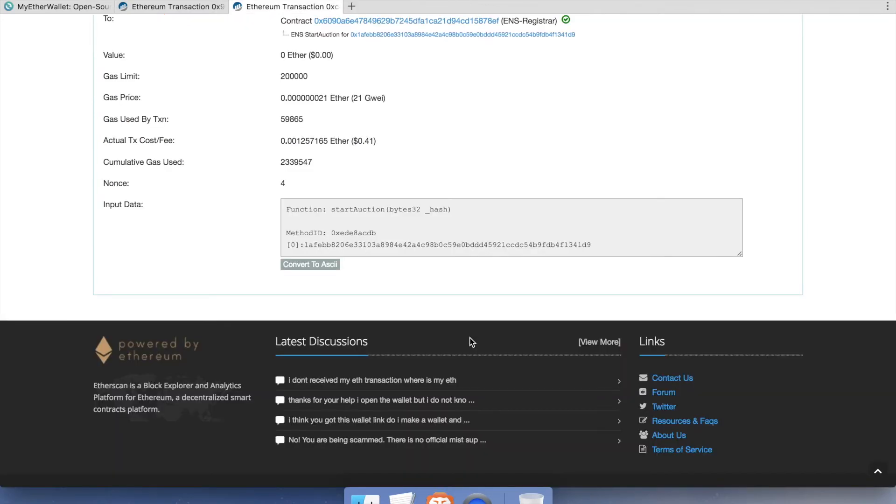
{"action": "key", "text": "super+w"}
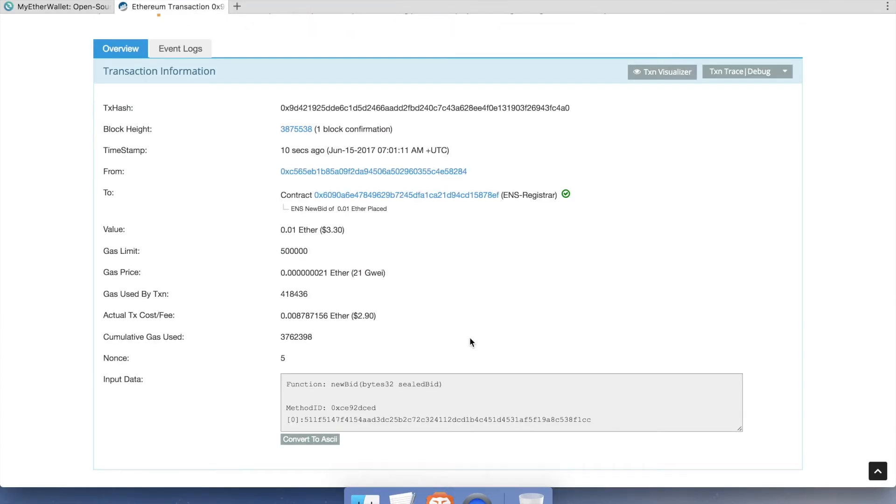
{"action": "key", "text": "super+w"}
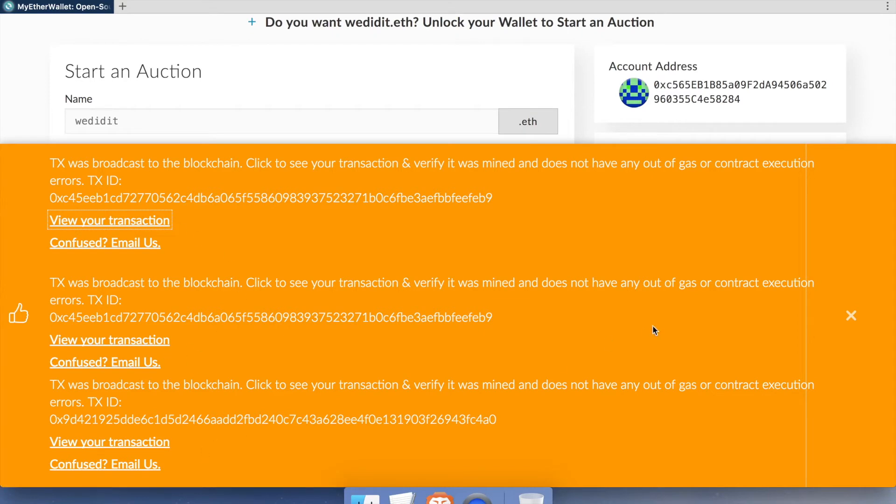
Step: Dismiss the broadcast notices, scroll through the wedidit.eth bid details, and reload the page
{"action": "left_click", "coordinate": [881, 322]}
{"action": "scroll", "coordinate": [480, 356], "scroll_direction": "down", "scroll_amount": 5}
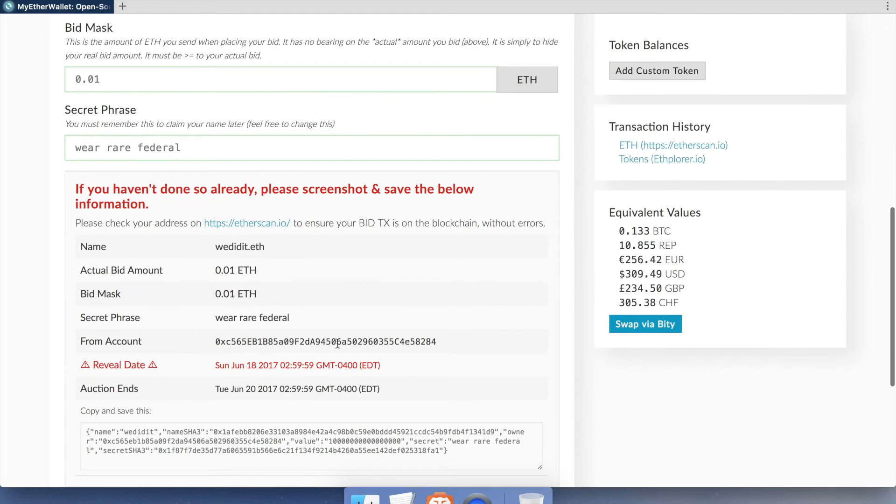
{"action": "scroll", "coordinate": [339, 348], "scroll_direction": "down", "scroll_amount": 3}
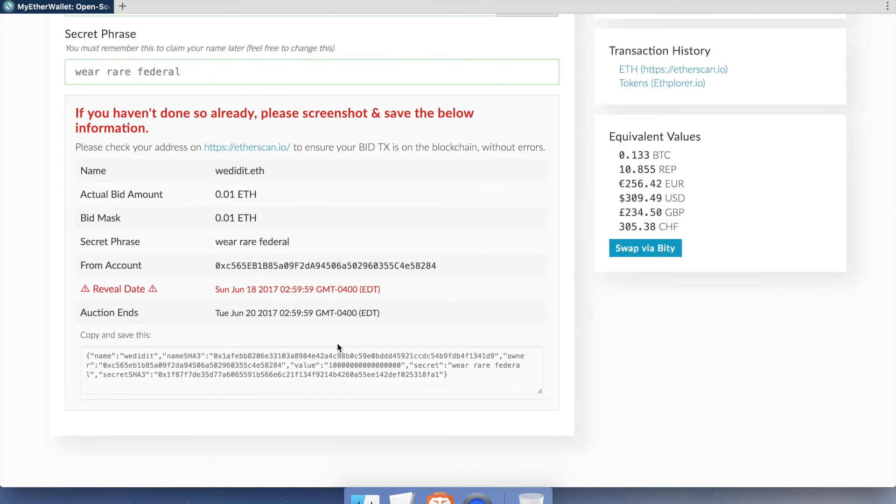
{"action": "key", "text": "super+r"}
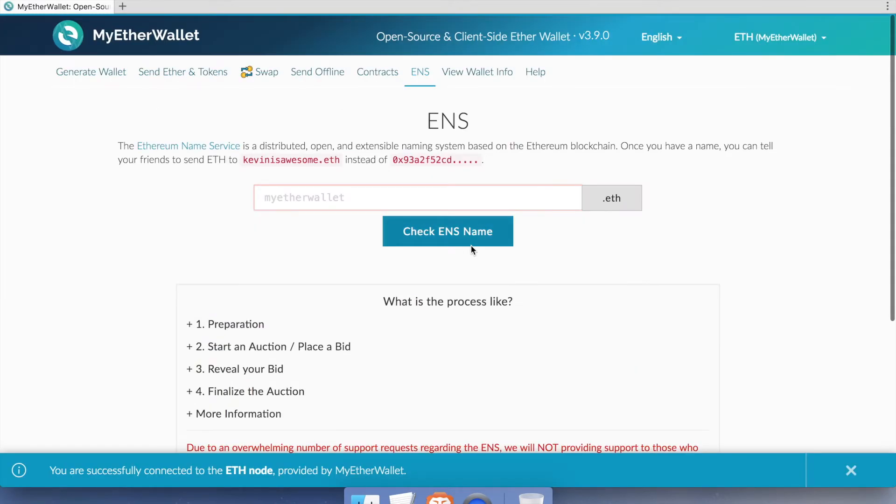
Step: Look up thatswhatshesaid.eth and scroll down to its Reveal your Bid form
{"action": "left_click", "coordinate": [352, 198]}
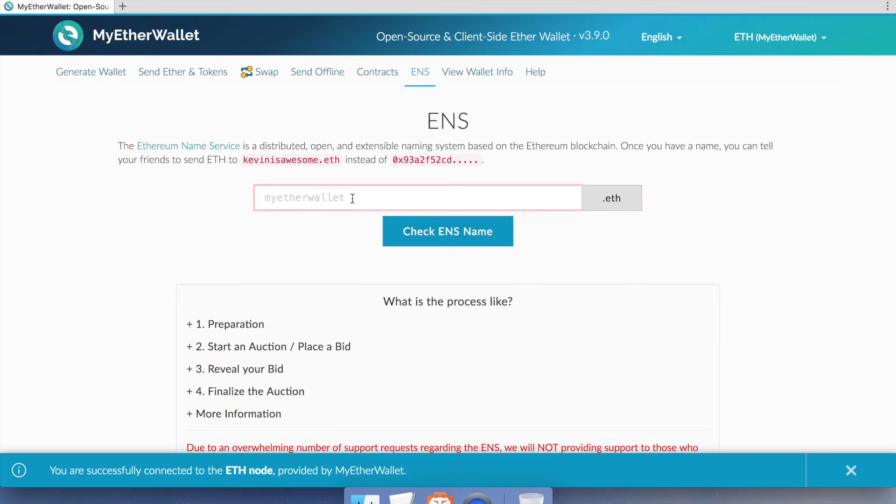
{"action": "type", "text": "thats"}
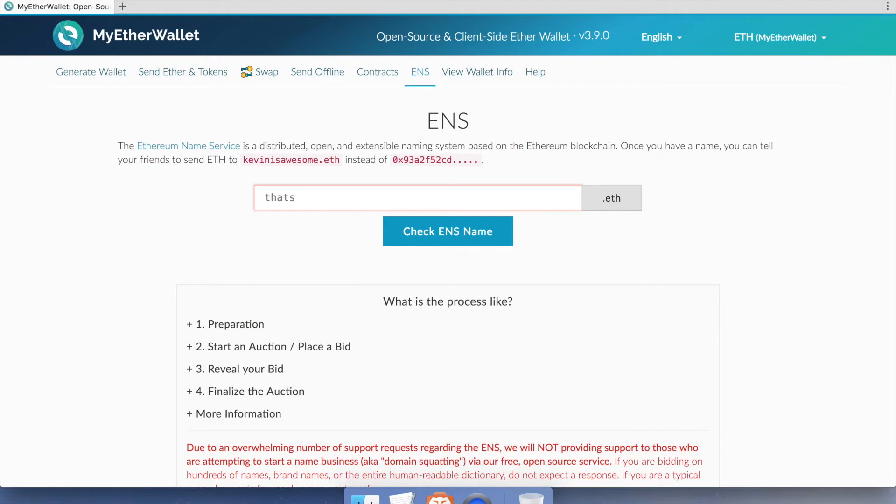
{"action": "type", "text": "whatshesaid"}
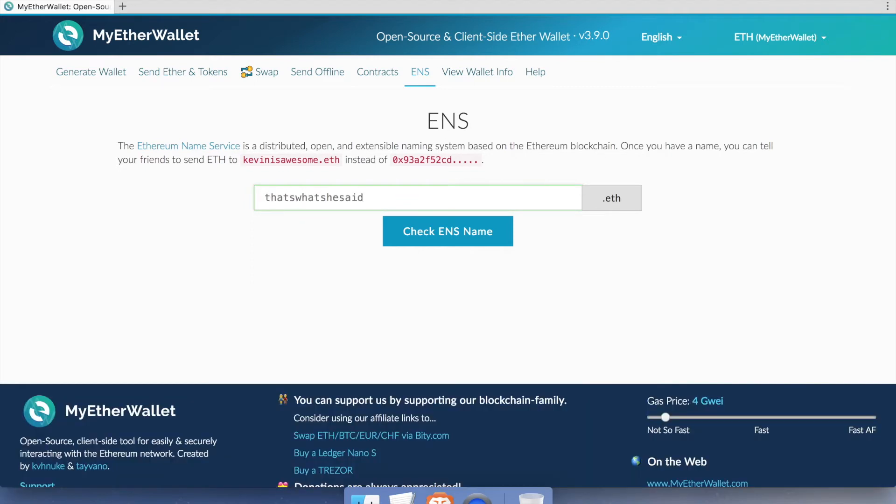
{"action": "key", "text": "Return"}
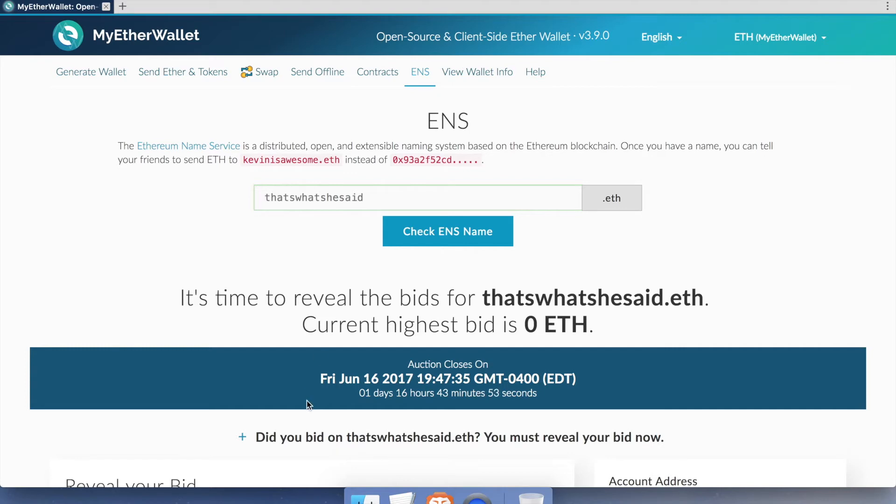
{"action": "scroll", "coordinate": [409, 406], "scroll_direction": "down", "scroll_amount": 3}
{"action": "scroll", "coordinate": [408, 402], "scroll_direction": "down", "scroll_amount": 5}
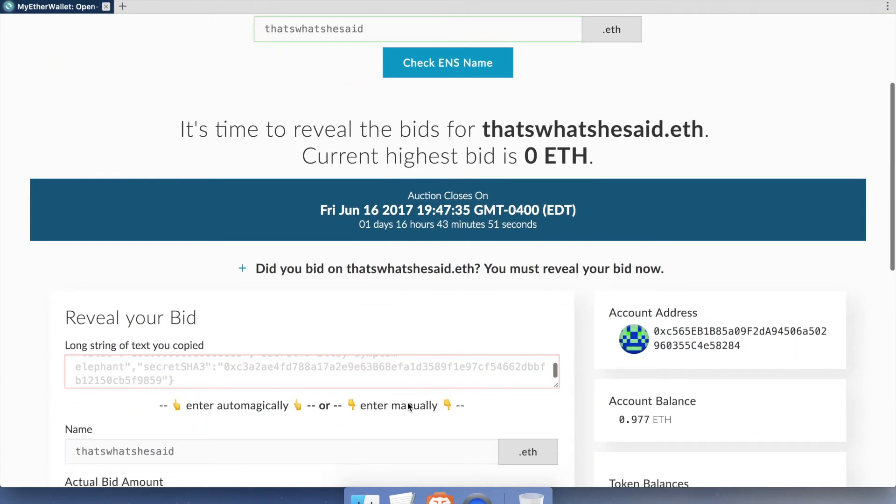
{"action": "scroll", "coordinate": [408, 402], "scroll_direction": "down", "scroll_amount": 3}
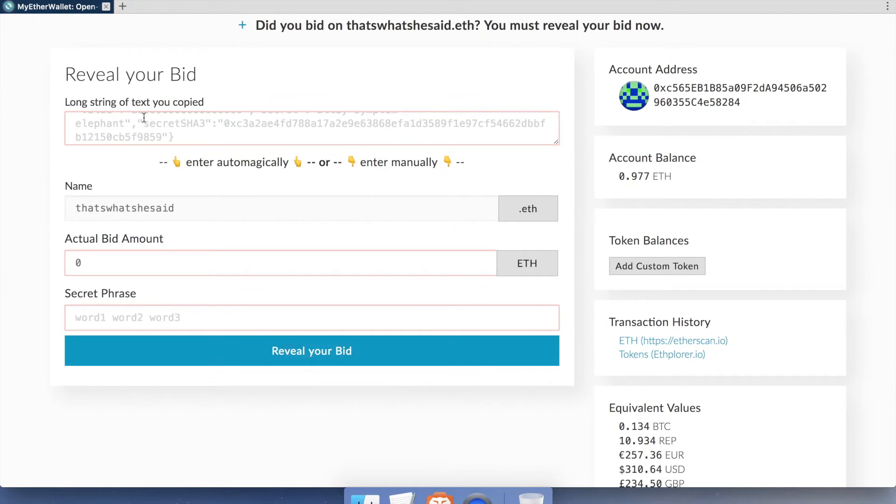
Step: Paste a malformed JSON string into the bid string box and dismiss the unexpected token error
{"action": "scroll", "coordinate": [145, 118], "scroll_direction": "up", "scroll_amount": 3}
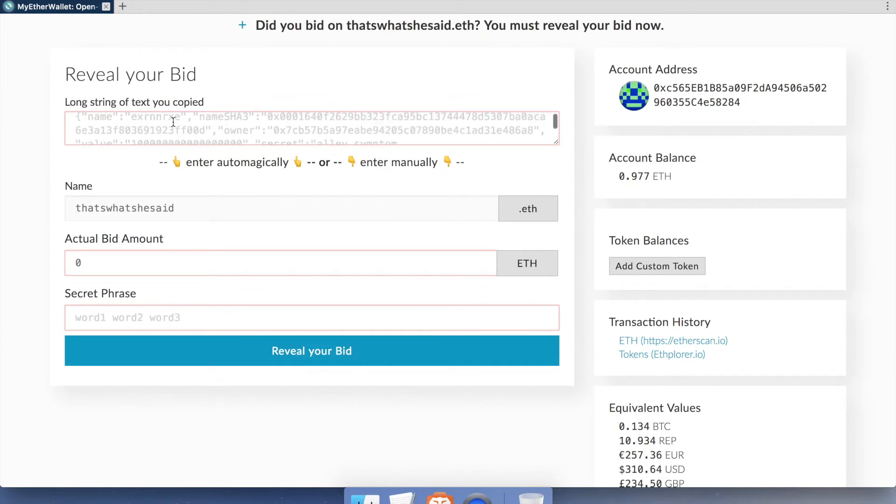
{"action": "key", "text": "super+a"}
{"action": "key", "text": "super+v"}
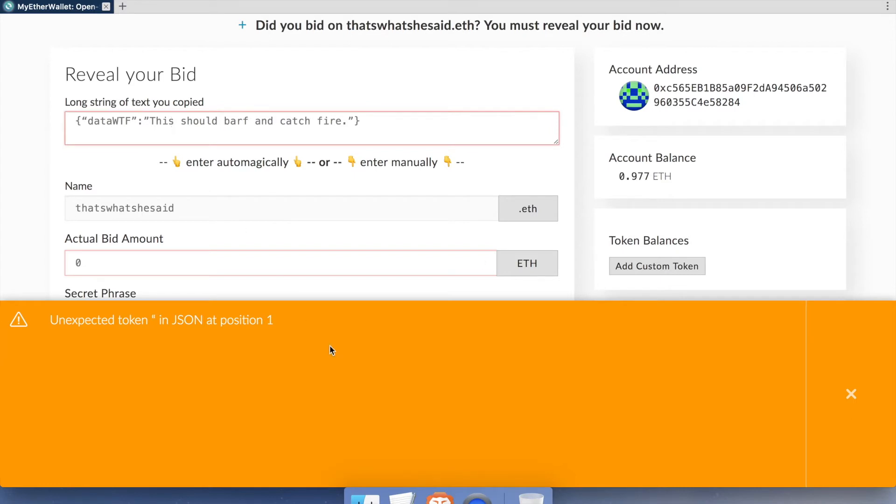
{"action": "left_click", "coordinate": [852, 394]}
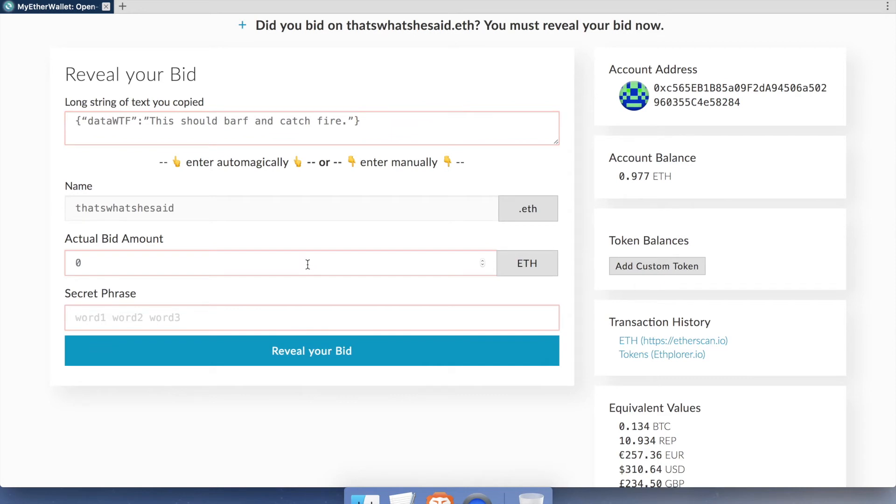
{"action": "left_click", "coordinate": [260, 270]}
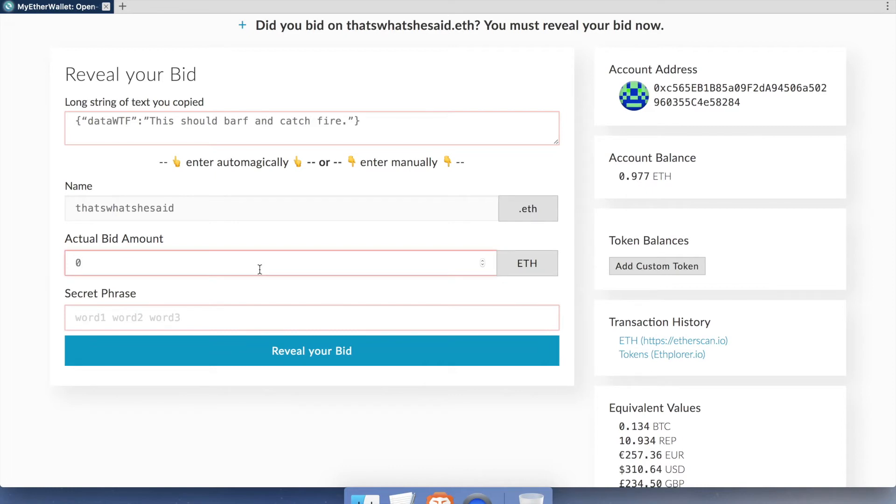
{"action": "type", "text": ".01"}
{"action": "left_click", "coordinate": [197, 318]}
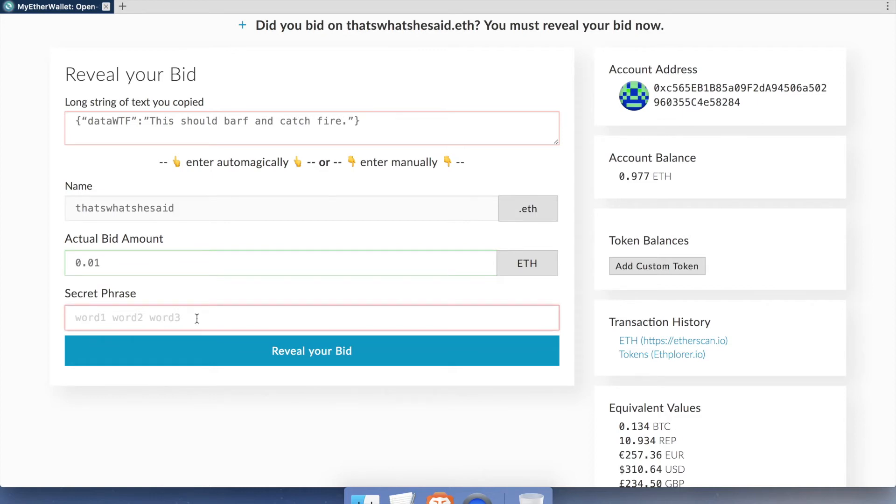
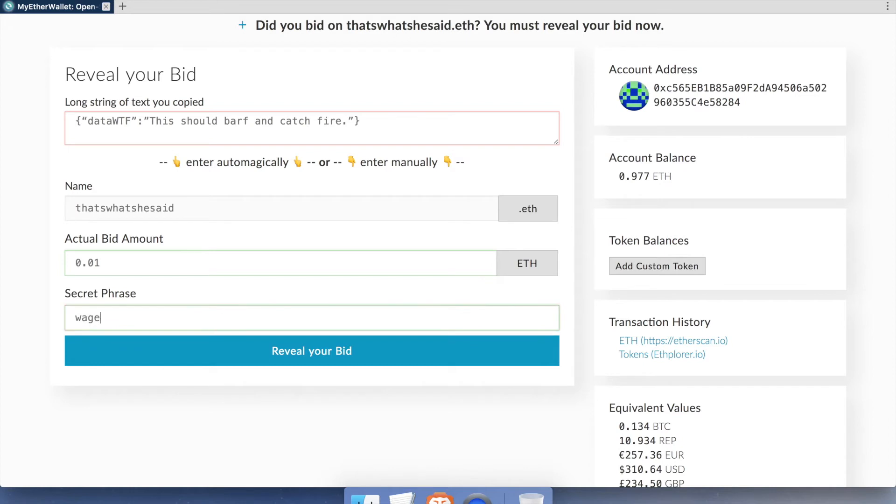
Step: Broadcast the thatswhatshesaid.eth 0.01 ETH bid reveal and open its transaction link in a new tab
{"action": "left_click", "coordinate": [335, 353]}
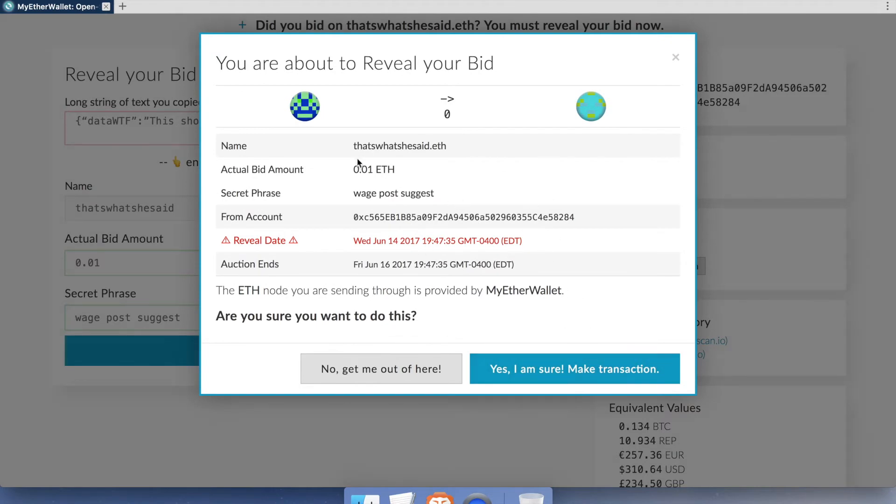
{"action": "left_click", "coordinate": [551, 372]}
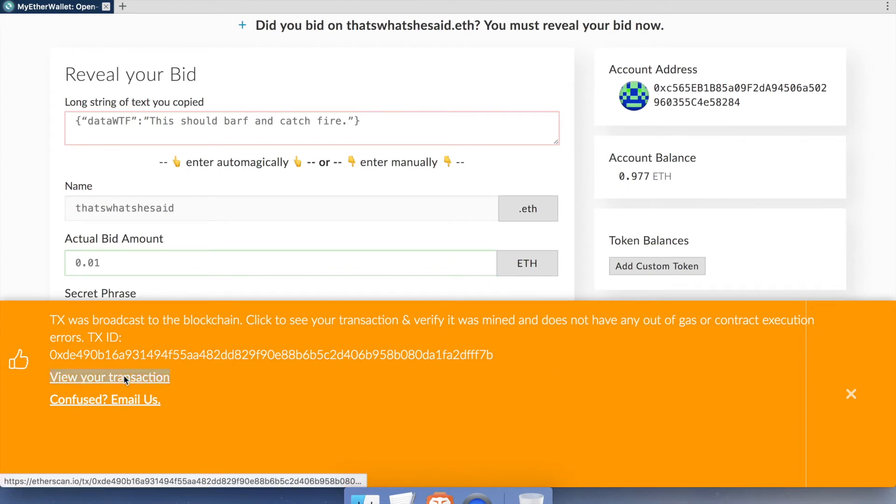
{"action": "right_click", "coordinate": [124, 379]}
{"action": "left_click", "coordinate": [147, 382]}
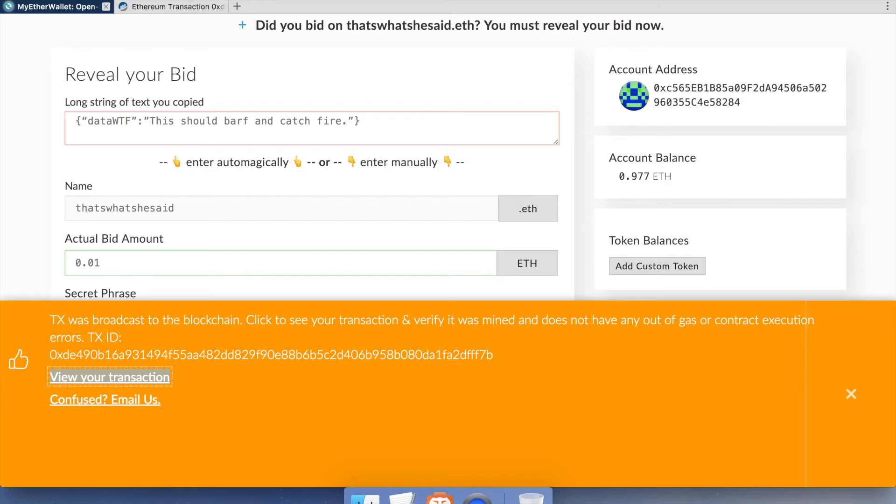
Step: Verify on Etherscan the reveal is an unsealBid of 0.01 Ether in block 3875550, then close it
{"action": "left_click", "coordinate": [181, 7]}
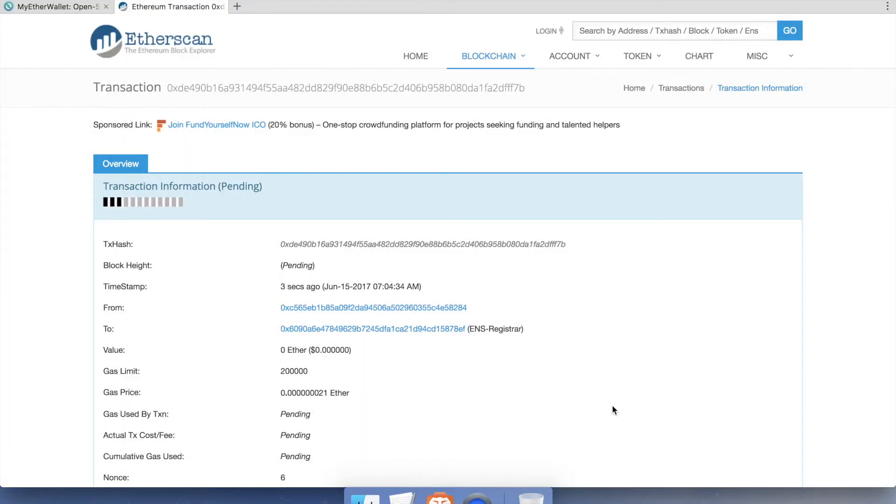
{"action": "scroll", "coordinate": [612, 405], "scroll_direction": "down", "scroll_amount": 5}
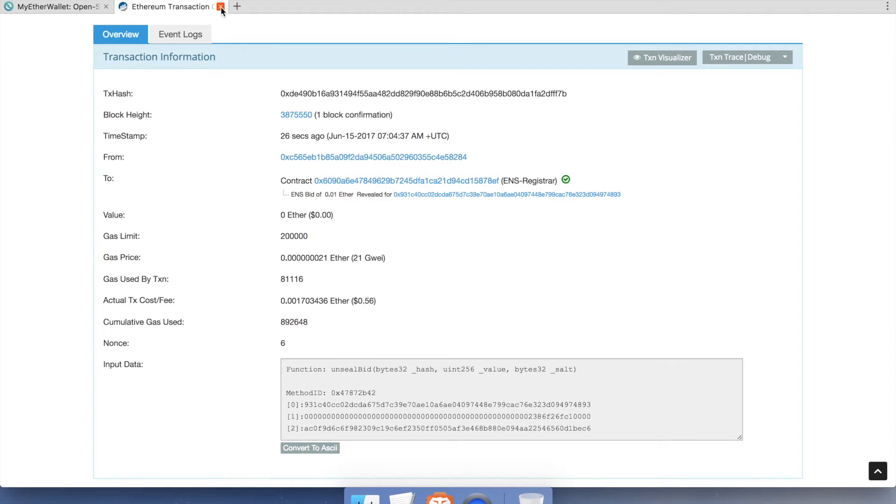
{"action": "left_click", "coordinate": [220, 6]}
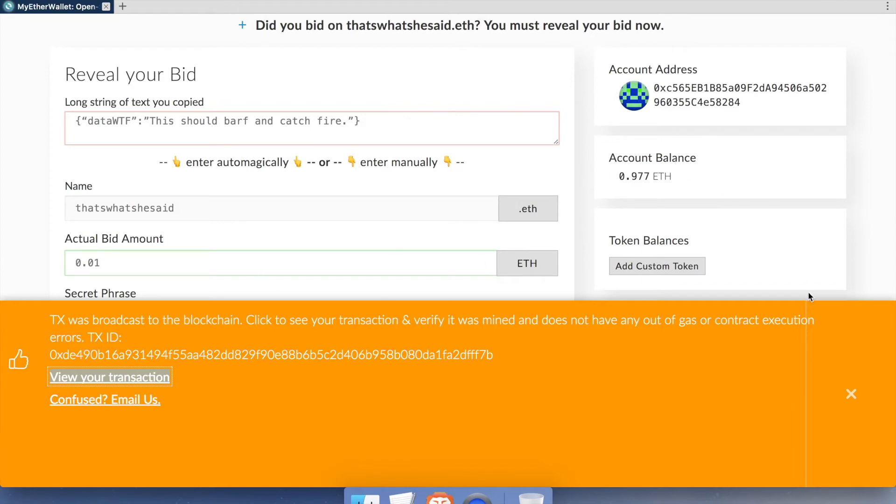
Step: Dismiss the orange broadcast banner and return to the empty ENS name field at the top
{"action": "left_click", "coordinate": [849, 395]}
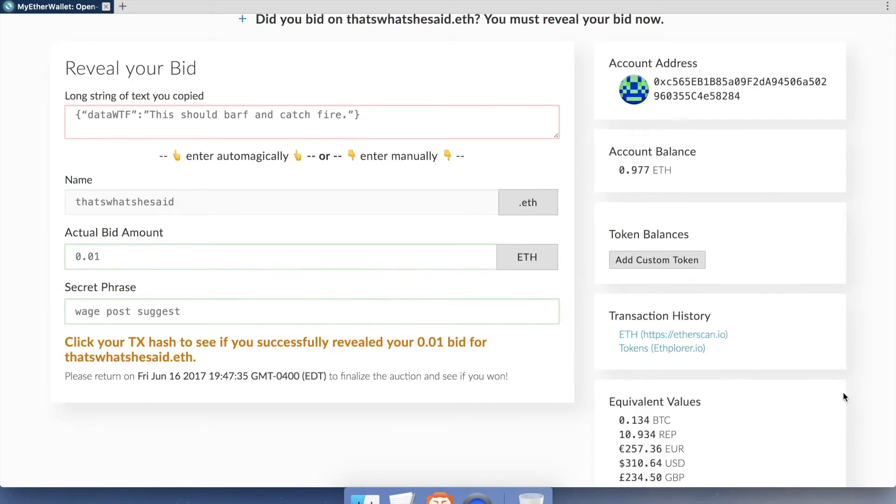
{"action": "scroll", "coordinate": [844, 397], "scroll_direction": "down", "scroll_amount": 5}
{"action": "scroll", "coordinate": [845, 396], "scroll_direction": "up", "scroll_amount": 7}
{"action": "scroll", "coordinate": [843, 392], "scroll_direction": "up", "scroll_amount": 8}
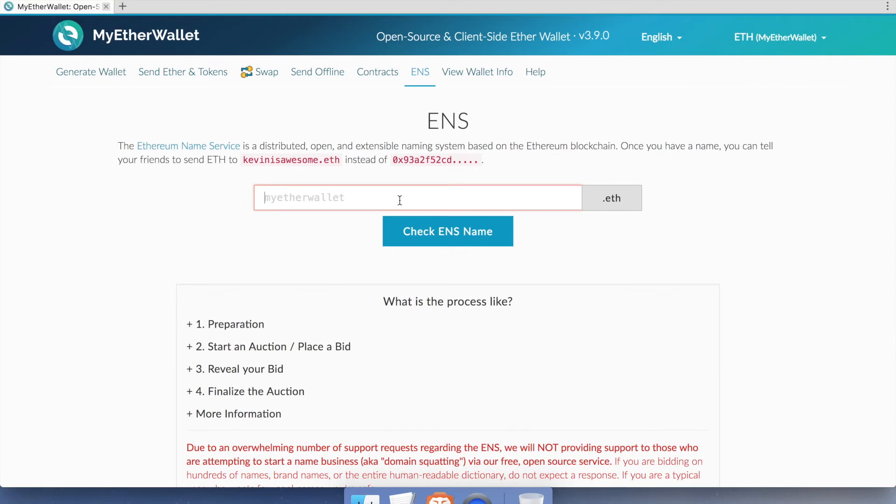
Step: Look up the status of dollardoge.eth in the ENS name search
{"action": "type", "text": "dollardoge"}
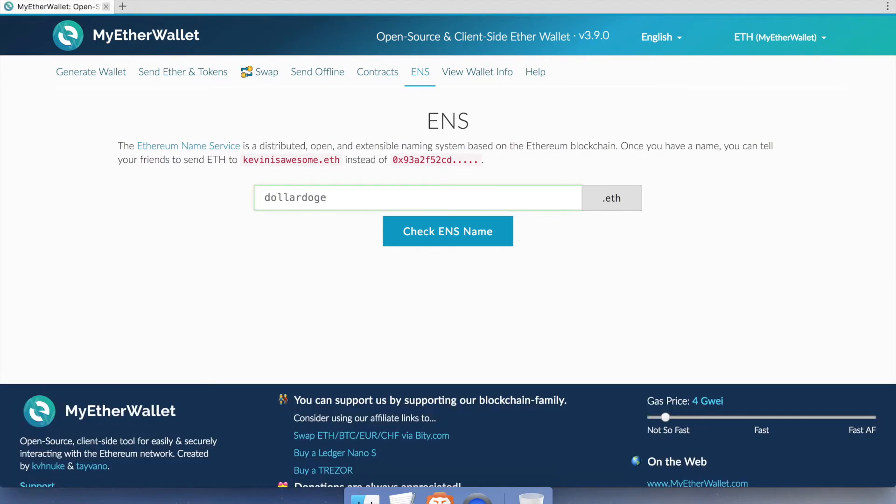
{"action": "key", "text": "Return"}
{"action": "scroll", "coordinate": [149, 282], "scroll_direction": "down", "scroll_amount": 3}
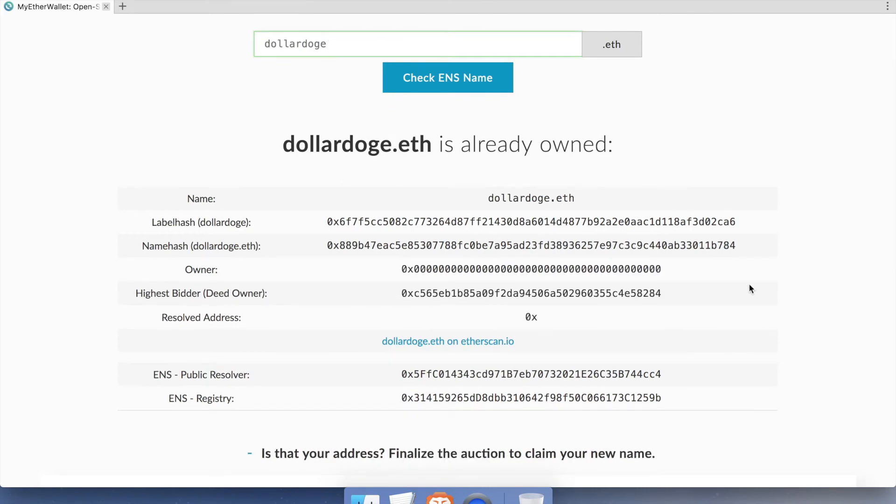
{"action": "scroll", "coordinate": [750, 289], "scroll_direction": "down", "scroll_amount": 7}
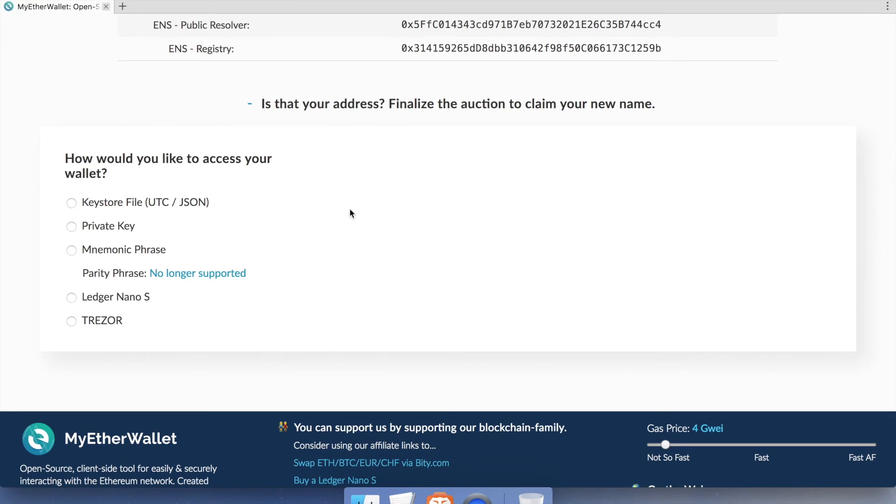
Step: Finalize the dollardoge.eth auction and open the resulting transaction on the block explorer
{"action": "left_click", "coordinate": [653, 104]}
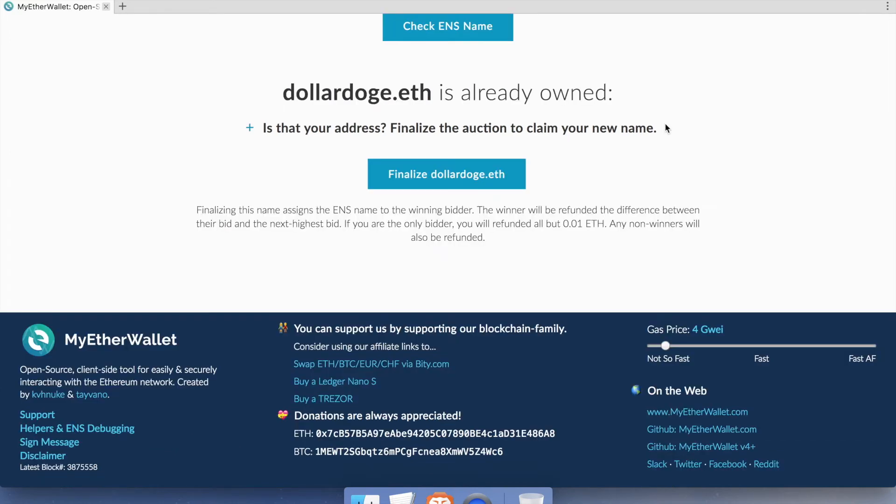
{"action": "left_click", "coordinate": [444, 177]}
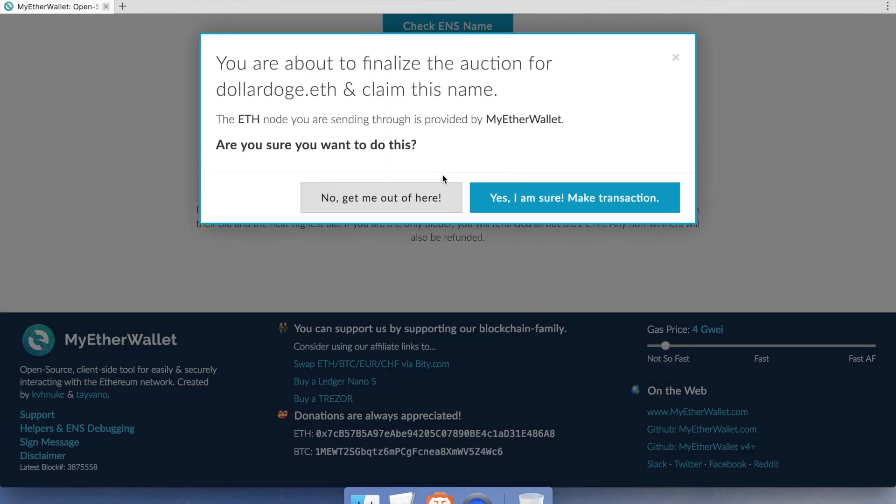
{"action": "left_click", "coordinate": [584, 201]}
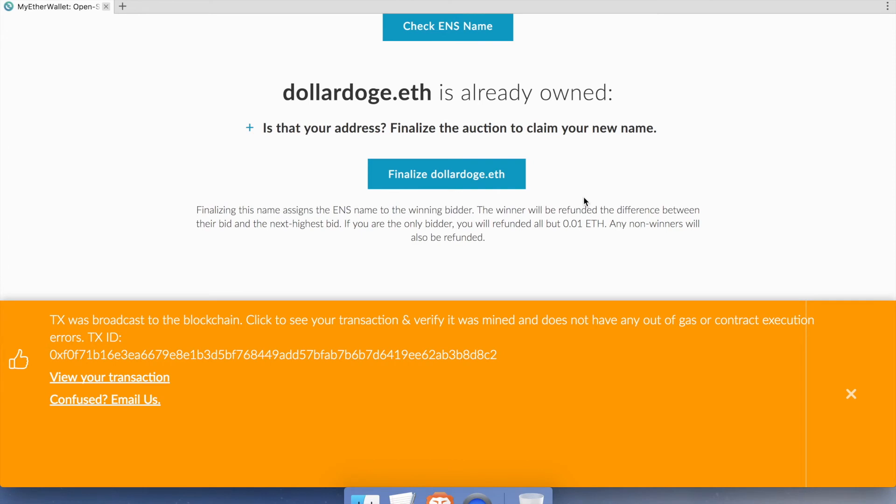
{"action": "left_click", "coordinate": [156, 376]}
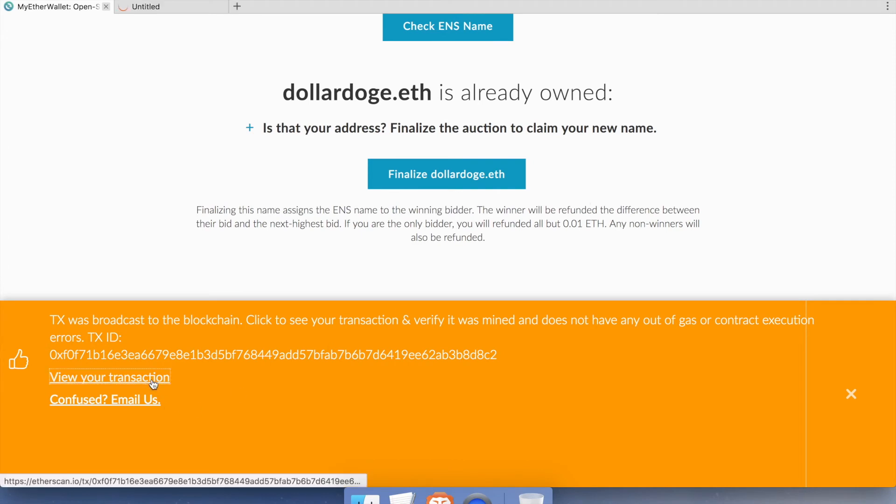
Step: Review the dollardoge.eth finalizeAuction transaction in block 3875568 on Etherscan, then close its tab
{"action": "left_click", "coordinate": [187, 10]}
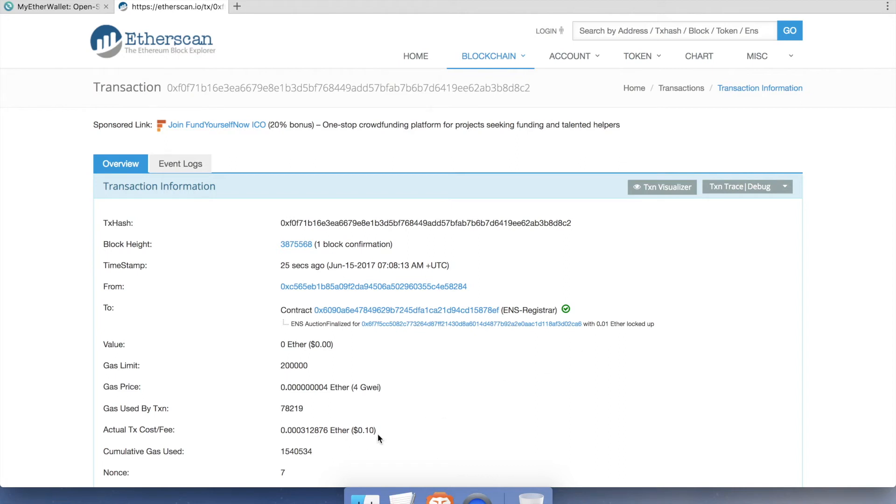
{"action": "scroll", "coordinate": [378, 436], "scroll_direction": "down", "scroll_amount": 2}
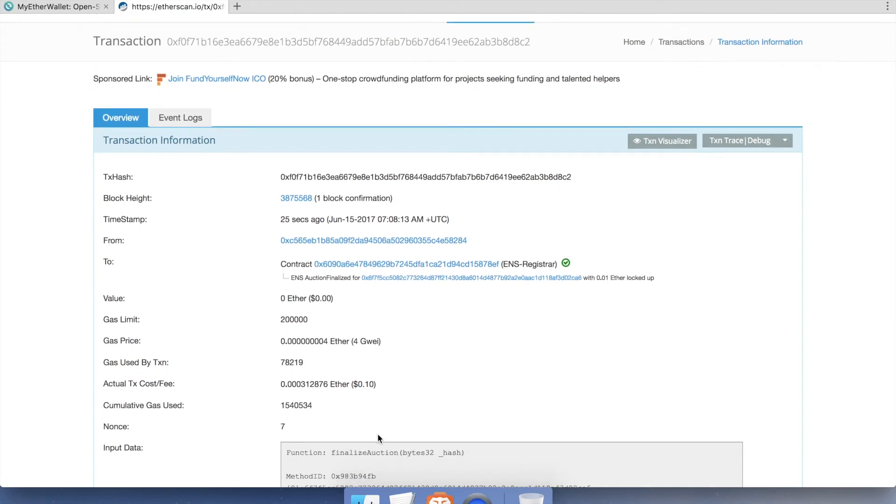
{"action": "left_click", "coordinate": [220, 6]}
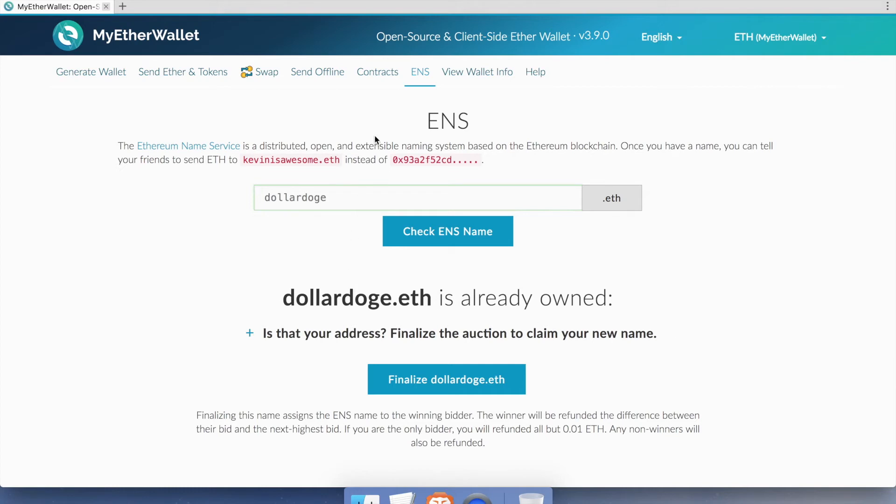
Step: Open the Contracts page and expand the 'Select a contract...' list
{"action": "left_click", "coordinate": [394, 79]}
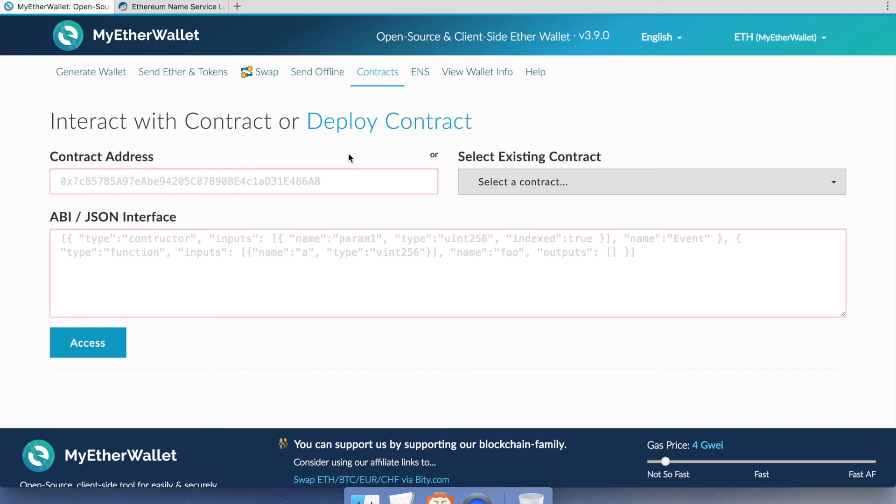
{"action": "left_click", "coordinate": [646, 192]}
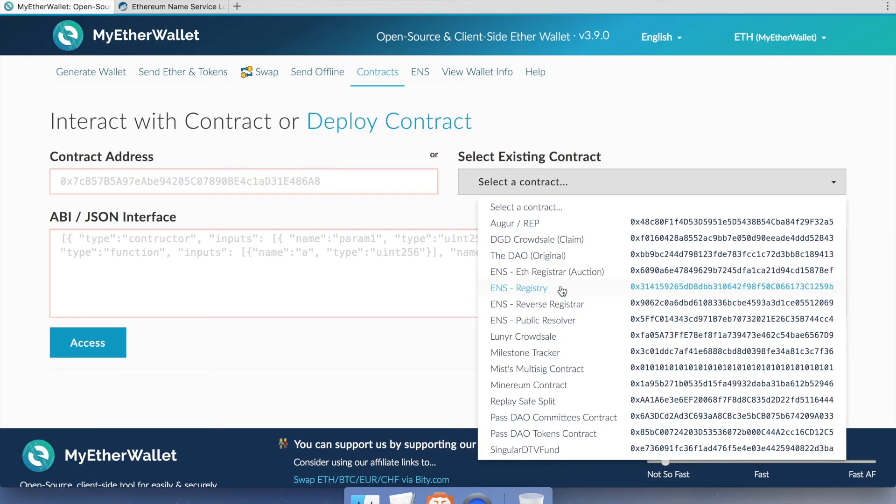
Step: Copy the ENS - Public Resolver address, then load the ENS - Registry contract and ABI
{"action": "left_click", "coordinate": [567, 322]}
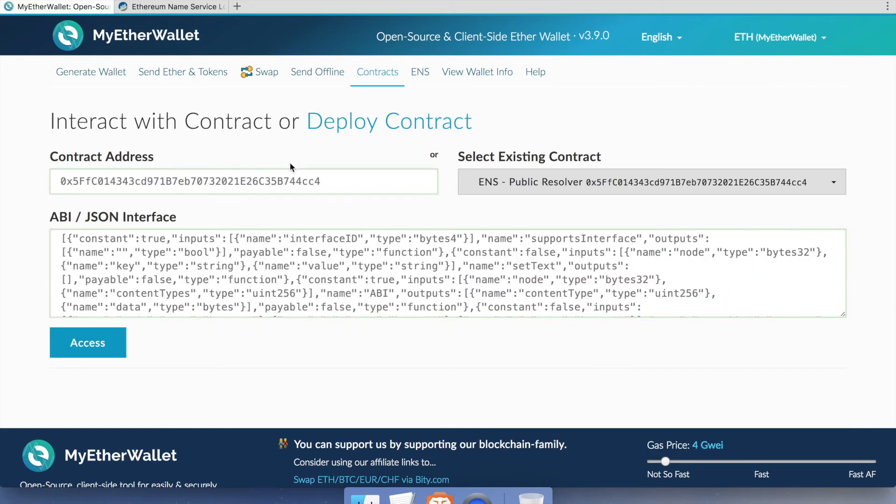
{"action": "double_click", "coordinate": [287, 180]}
{"action": "right_click", "coordinate": [287, 179]}
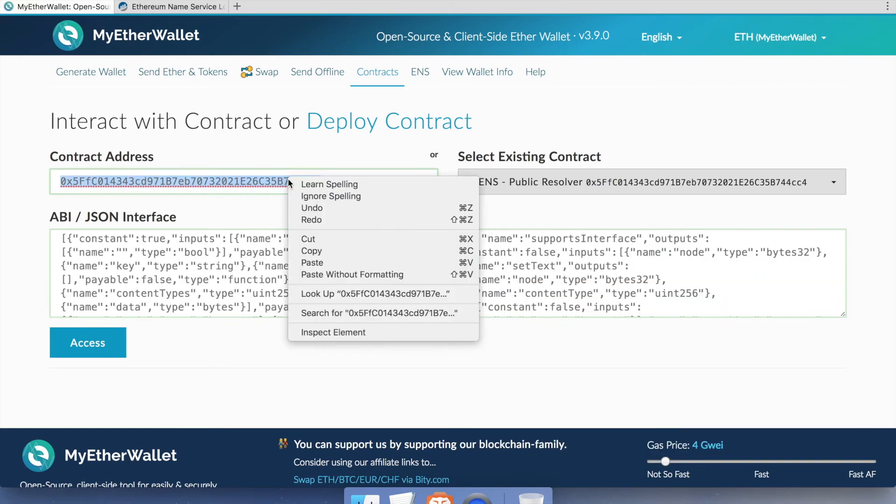
{"action": "left_click", "coordinate": [318, 256]}
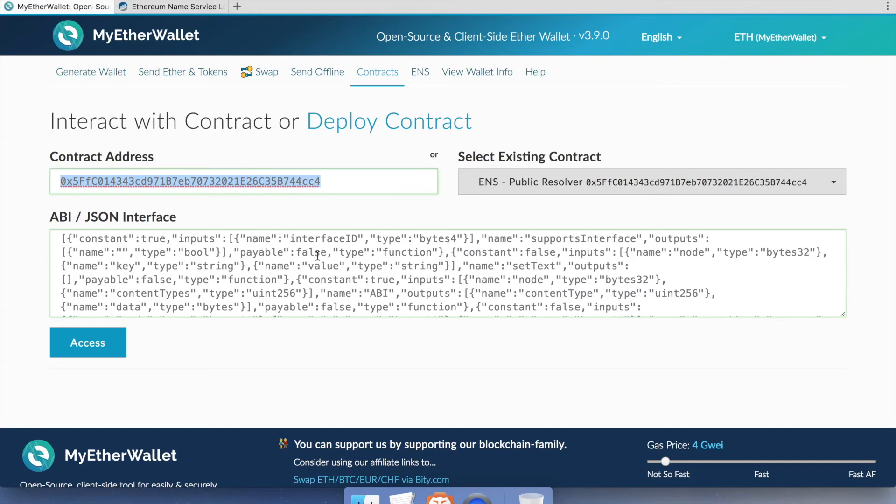
{"action": "left_click", "coordinate": [530, 188]}
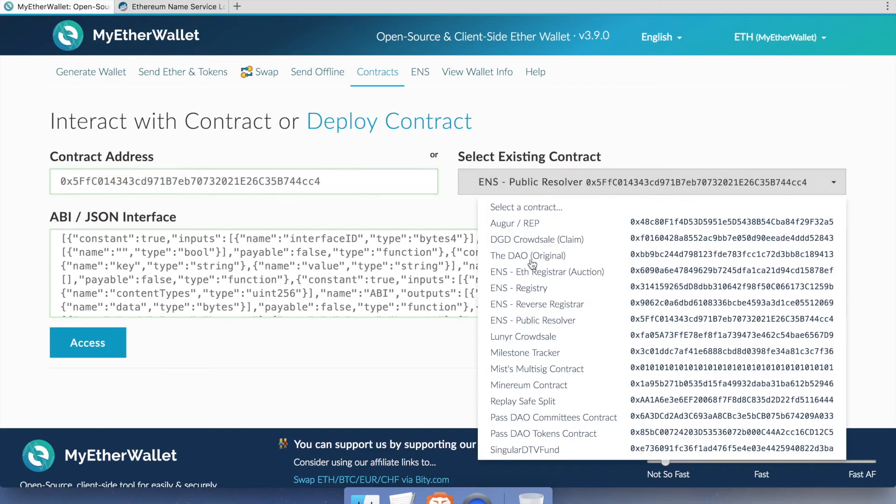
{"action": "left_click", "coordinate": [531, 292]}
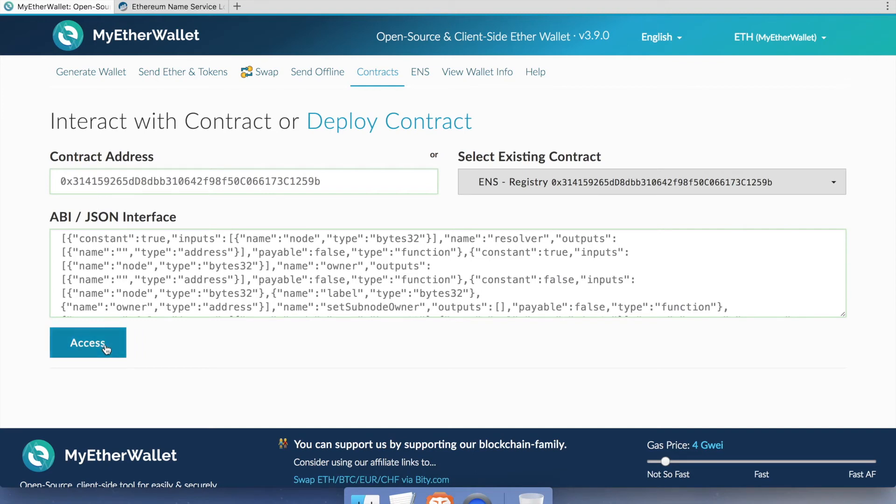
Step: Choose the Registry's setResolver function and paste the Public Resolver address 0x5FfC014343cd971B7eb70732021E26C35B744cc4 as resolver
{"action": "left_click", "coordinate": [88, 343]}
{"action": "scroll", "coordinate": [107, 349], "scroll_direction": "down", "scroll_amount": 4}
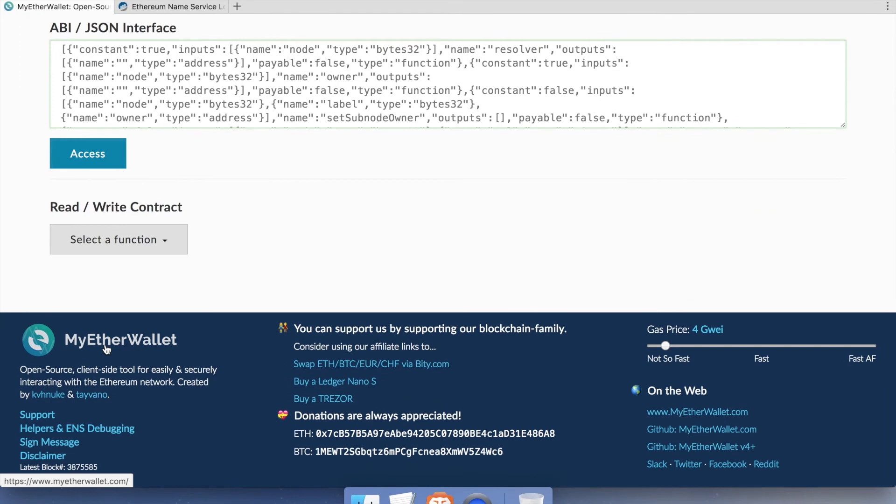
{"action": "left_click", "coordinate": [124, 251]}
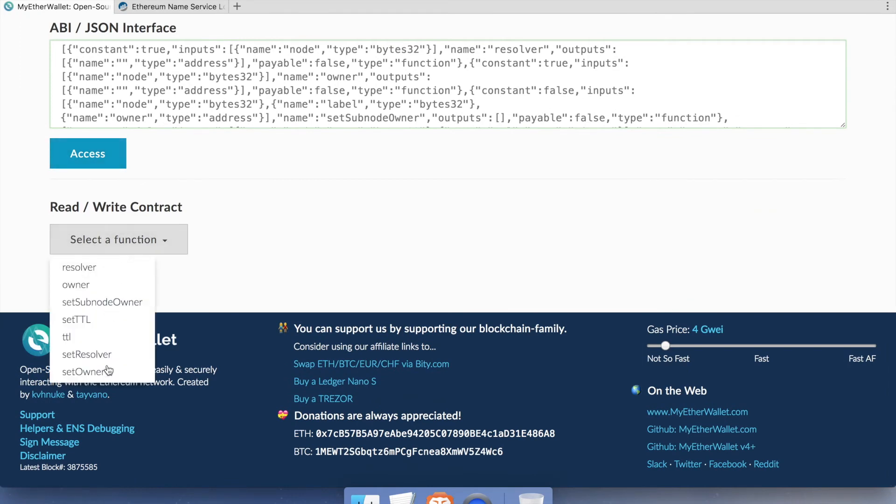
{"action": "left_click", "coordinate": [87, 354]}
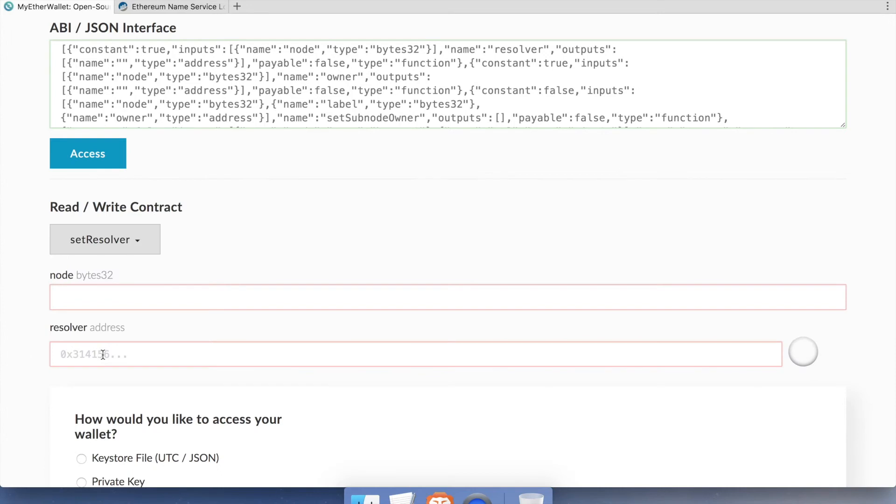
{"action": "scroll", "coordinate": [103, 354], "scroll_direction": "down", "scroll_amount": 2}
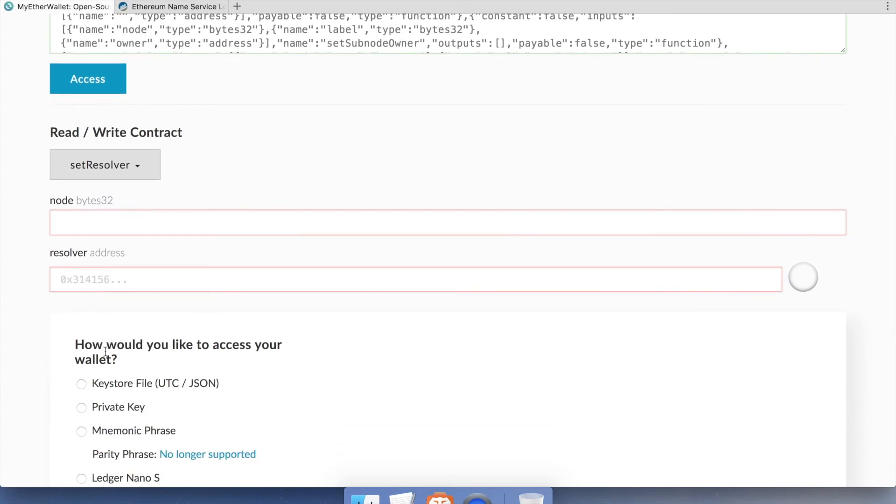
{"action": "right_click", "coordinate": [150, 280]}
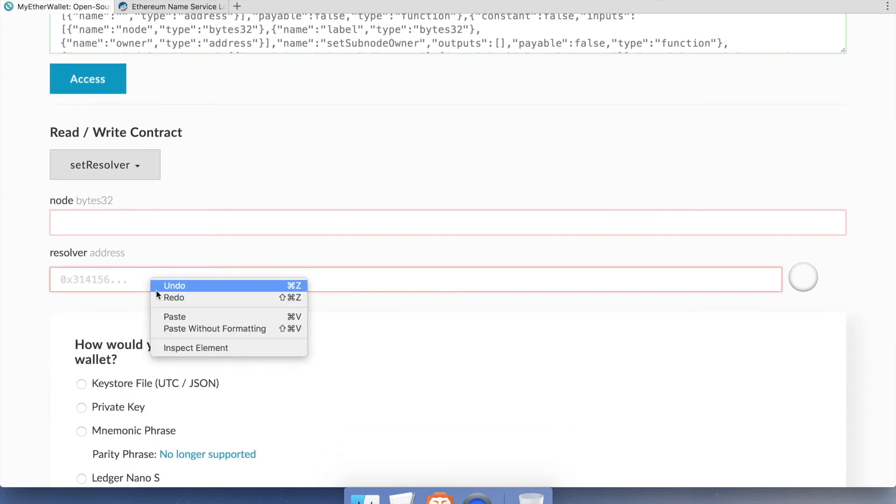
{"action": "left_click", "coordinate": [168, 318]}
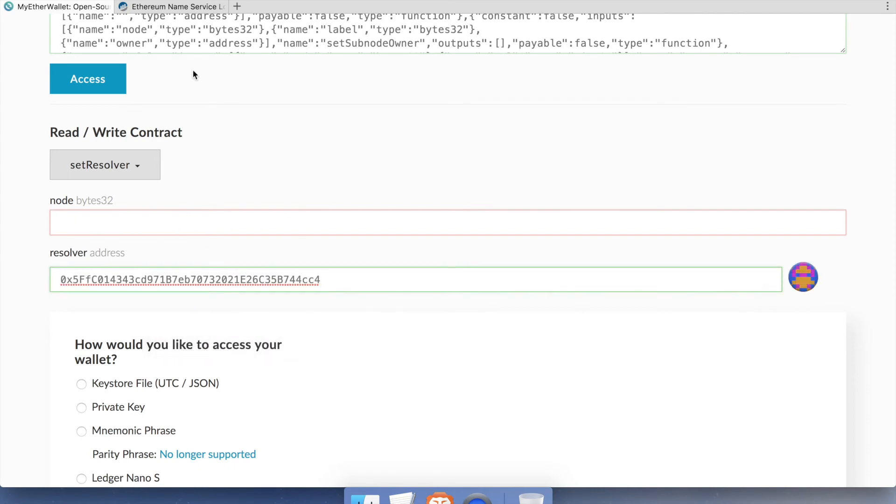
{"action": "left_click", "coordinate": [161, 7]}
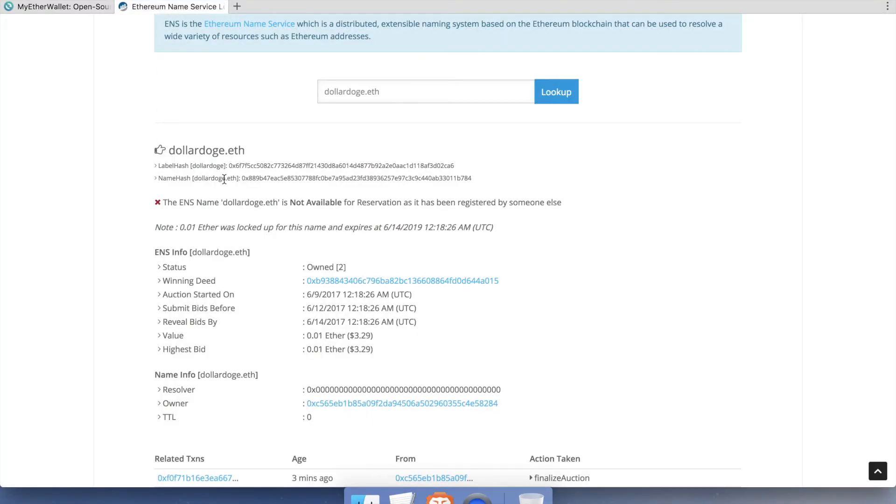
Step: Copy the dollardoge.eth NameHash value from the Etherscan ENS lookup results
{"action": "scroll", "coordinate": [224, 179], "scroll_direction": "up", "scroll_amount": 3}
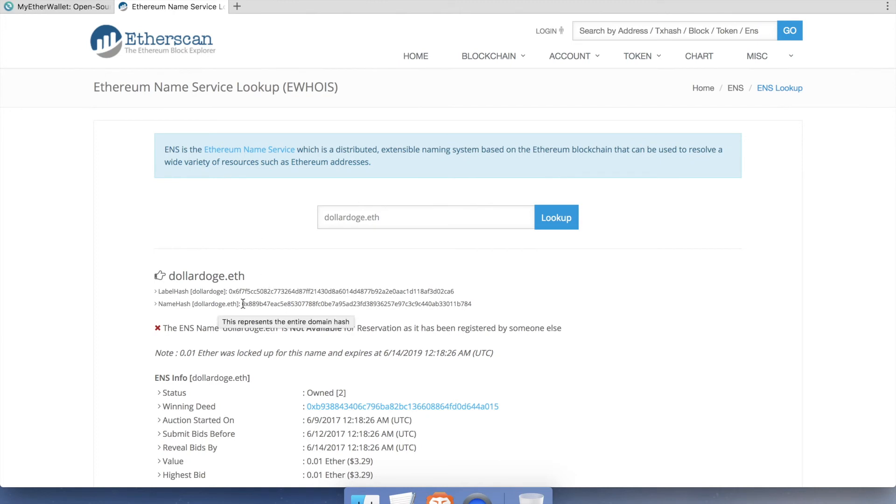
{"action": "left_click_drag", "start_coordinate": [243, 304], "coordinate": [474, 303]}
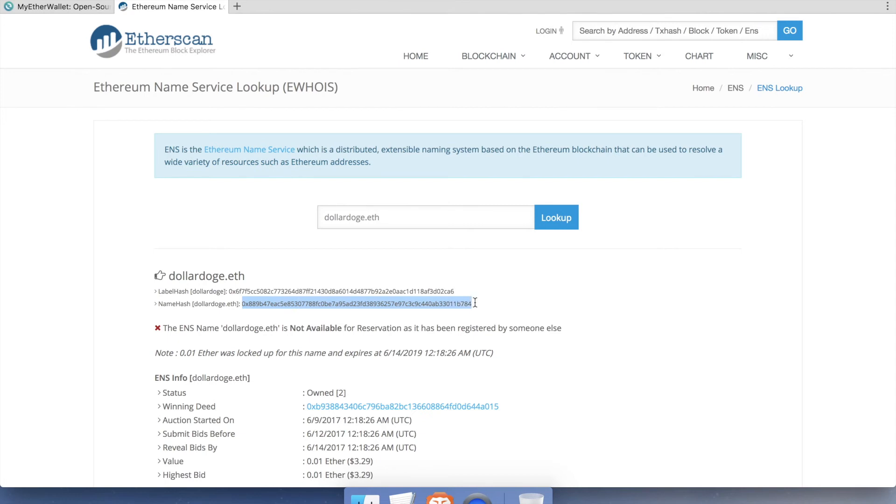
{"action": "right_click", "coordinate": [410, 306]}
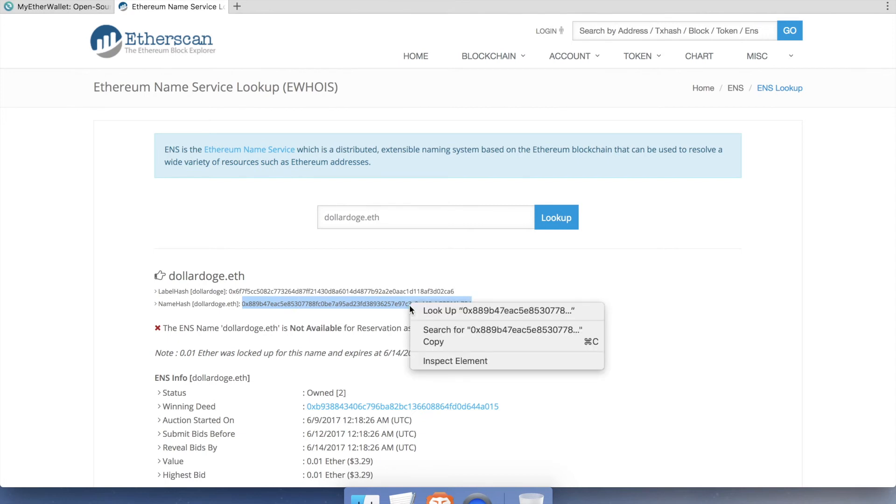
{"action": "left_click", "coordinate": [439, 343]}
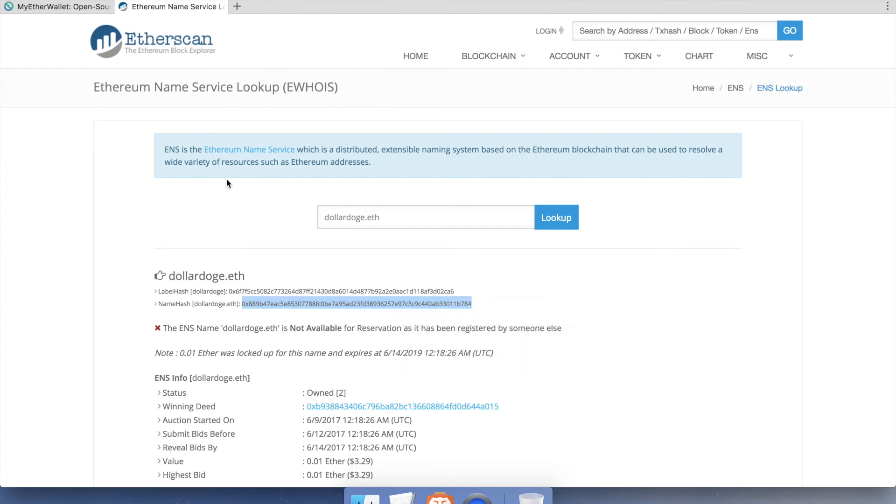
{"action": "left_click", "coordinate": [65, 6]}
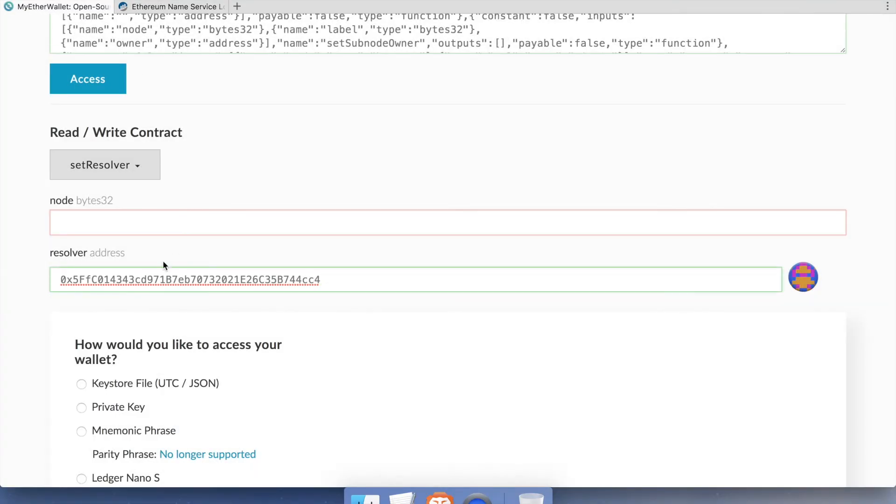
Step: Paste the NameHash as node, lower gas to 5 Gwei, and send the setResolver transaction
{"action": "right_click", "coordinate": [141, 221]}
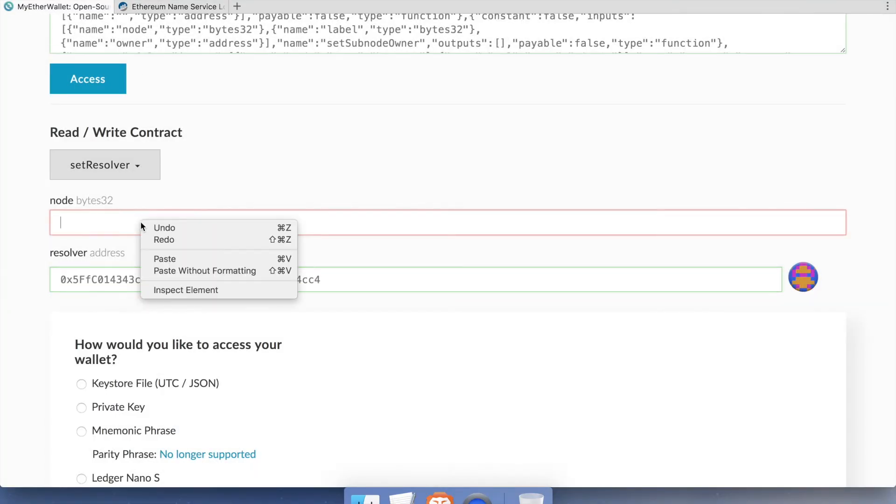
{"action": "left_click", "coordinate": [181, 259]}
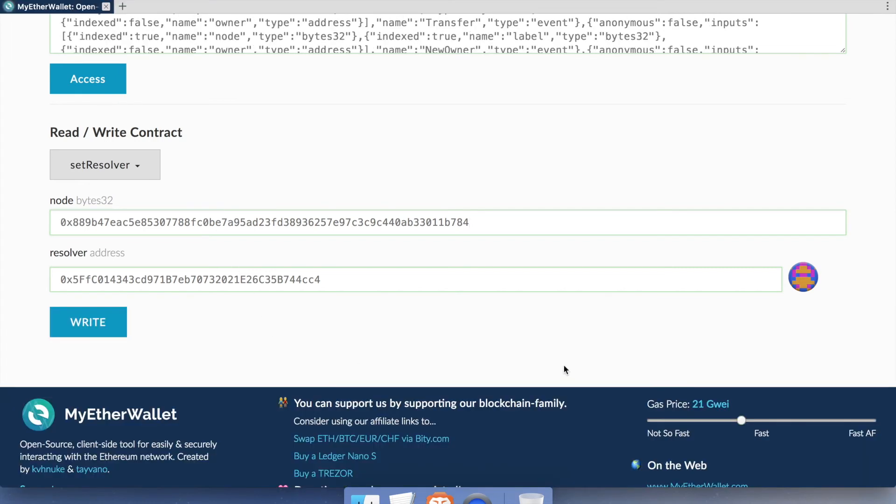
{"action": "left_click_drag", "start_coordinate": [742, 421], "coordinate": [669, 428]}
{"action": "left_click", "coordinate": [101, 322]}
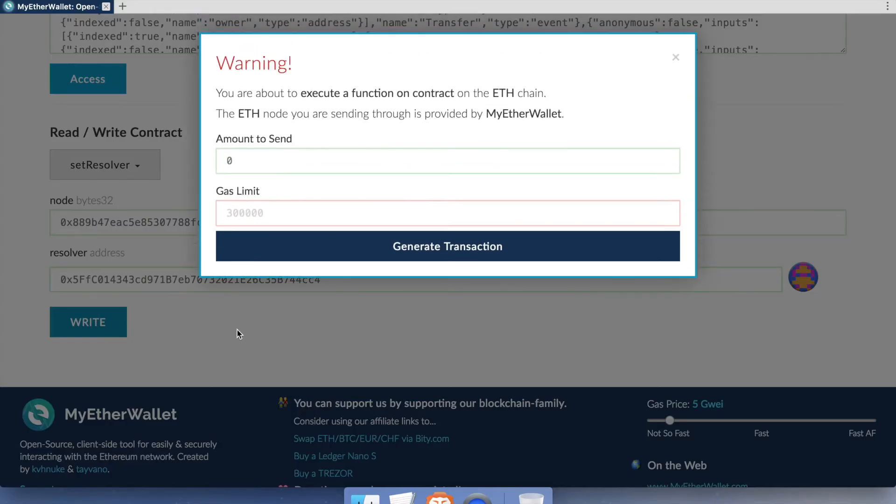
{"action": "left_click", "coordinate": [458, 258]}
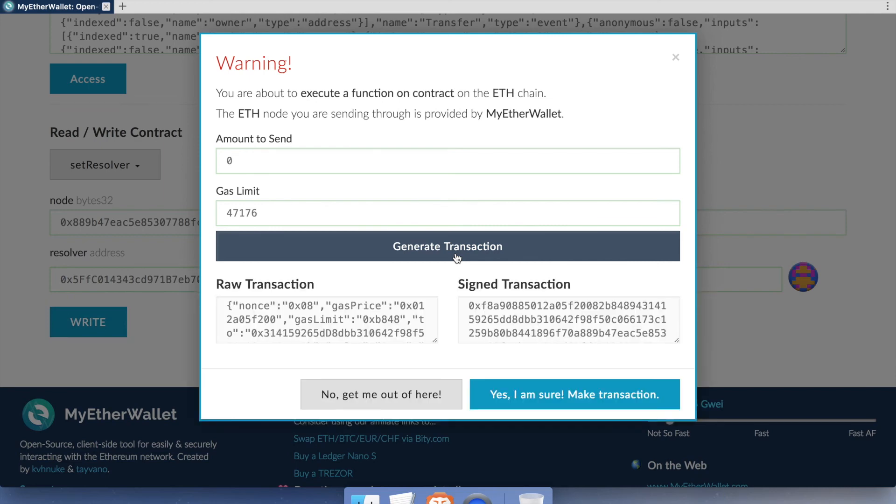
{"action": "left_click", "coordinate": [549, 395]}
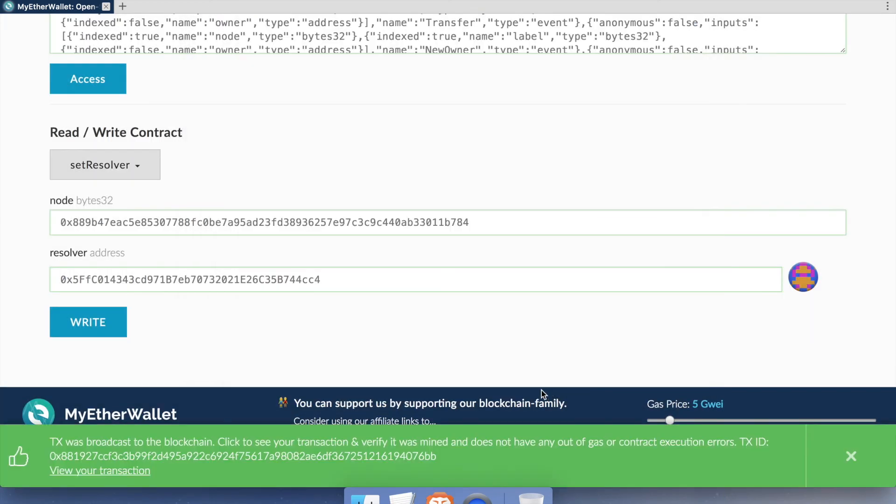
Step: Check on Etherscan that the ENS Resolver Set transaction was mined in block 3875602, then return to MyEtherWallet
{"action": "left_click", "coordinate": [131, 474]}
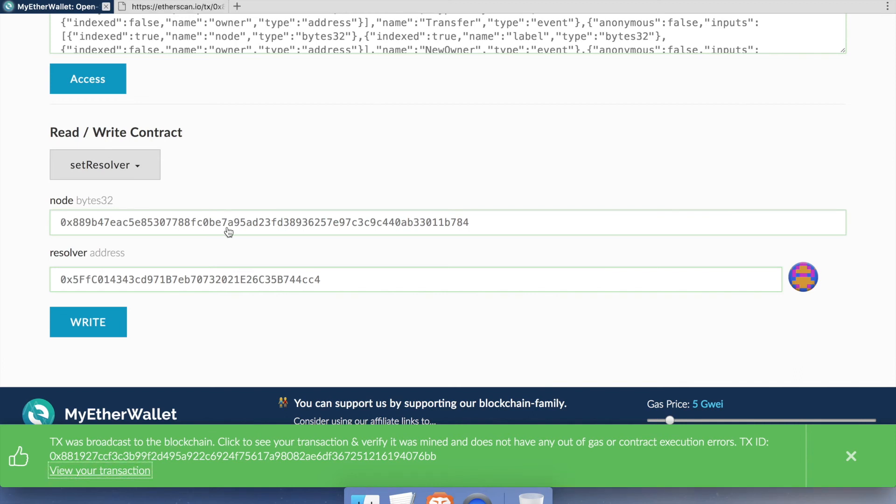
{"action": "left_click", "coordinate": [180, 11]}
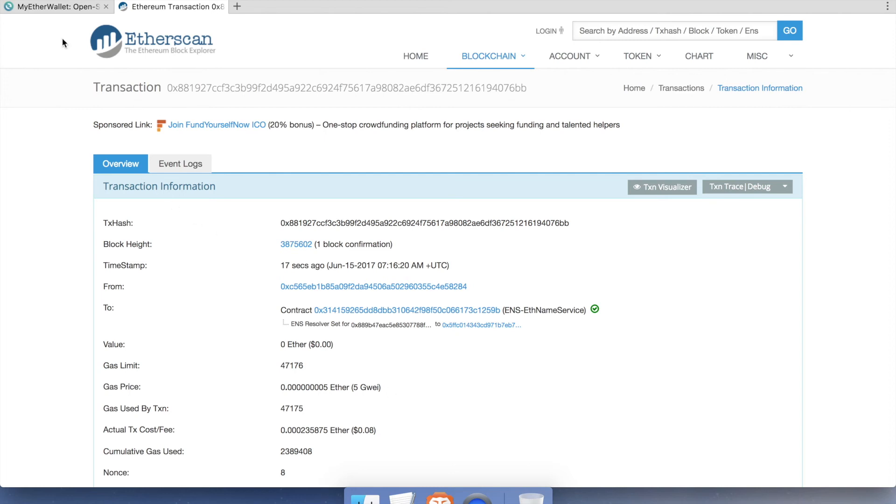
{"action": "left_click", "coordinate": [70, 7]}
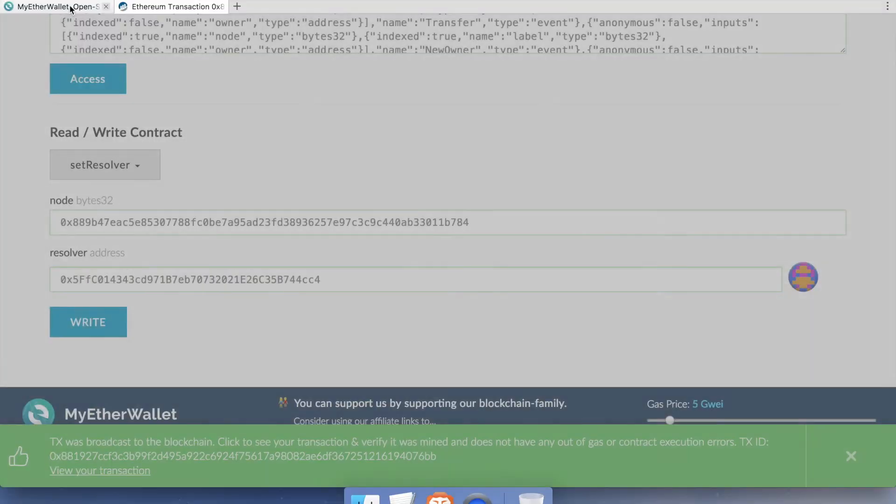
Step: Access the ENS - Public Resolver contract and select its setAddr function
{"action": "scroll", "coordinate": [24, 129], "scroll_direction": "up", "scroll_amount": 5}
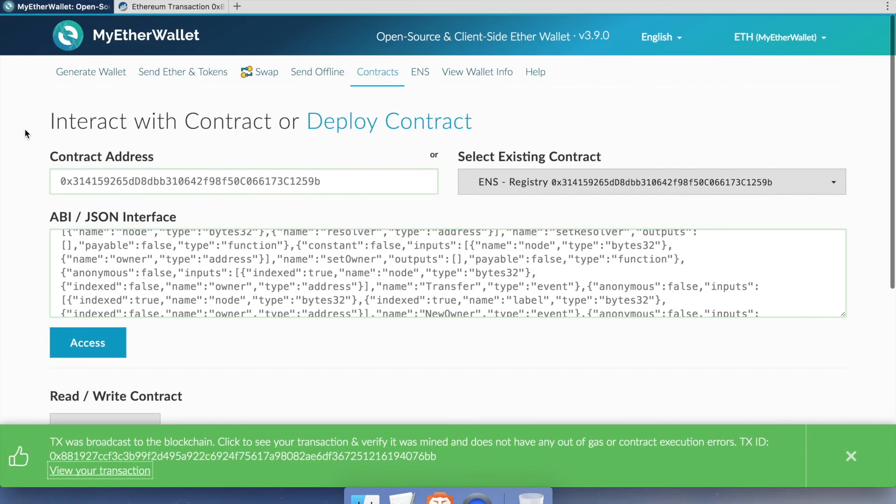
{"action": "left_click", "coordinate": [576, 187]}
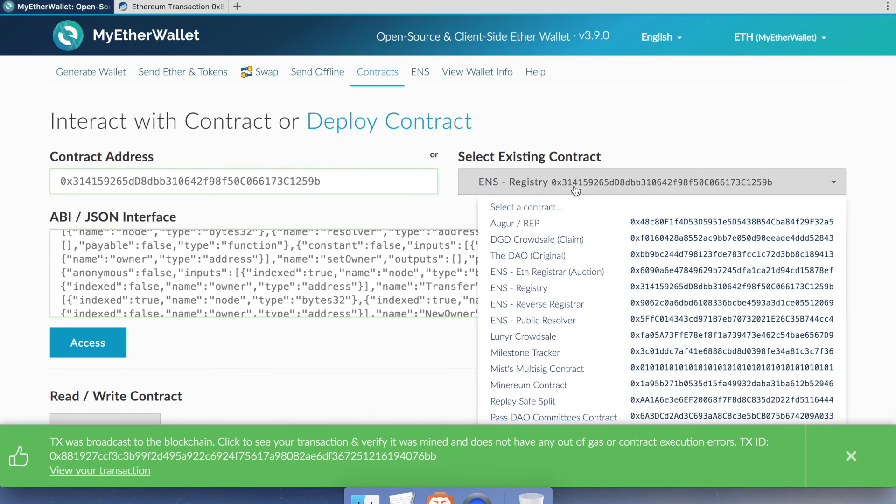
{"action": "left_click", "coordinate": [572, 325]}
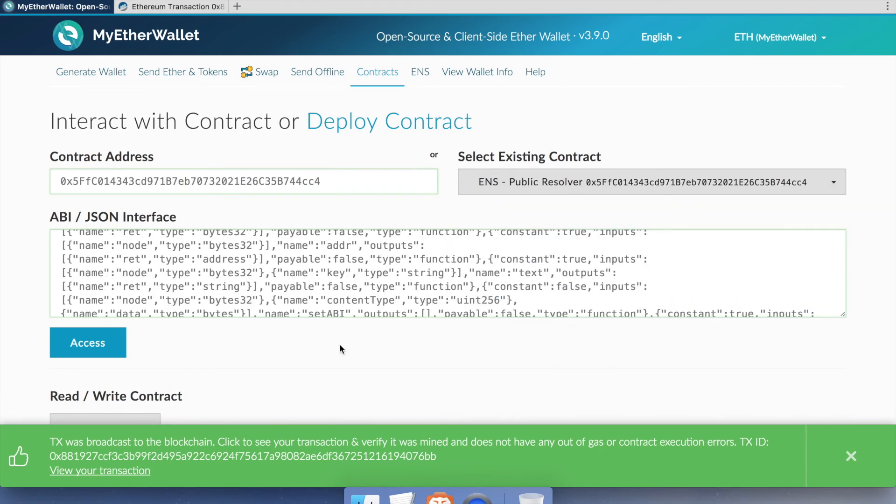
{"action": "scroll", "coordinate": [340, 345], "scroll_direction": "down", "scroll_amount": 5}
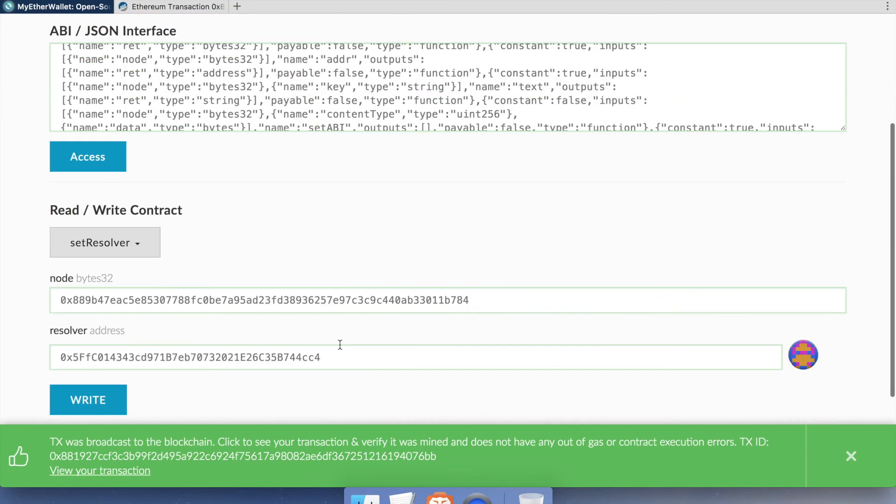
{"action": "left_click", "coordinate": [106, 163]}
{"action": "scroll", "coordinate": [159, 250], "scroll_direction": "down", "scroll_amount": 2}
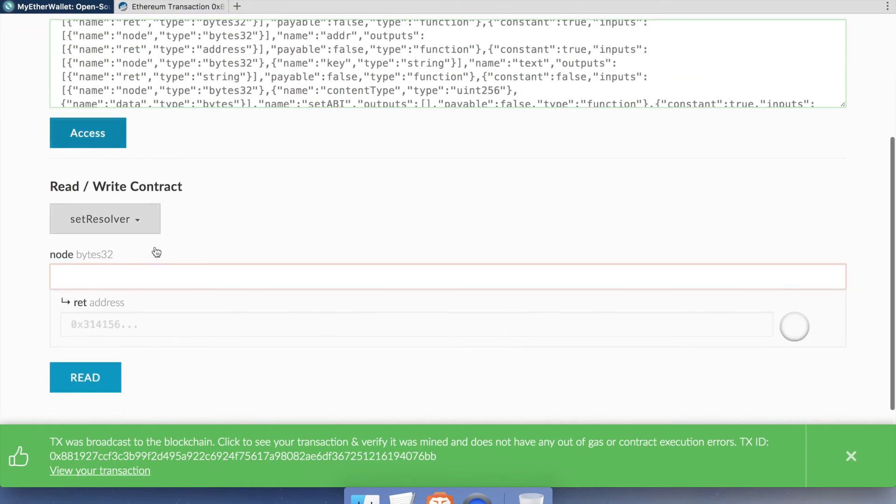
{"action": "left_click", "coordinate": [114, 201]}
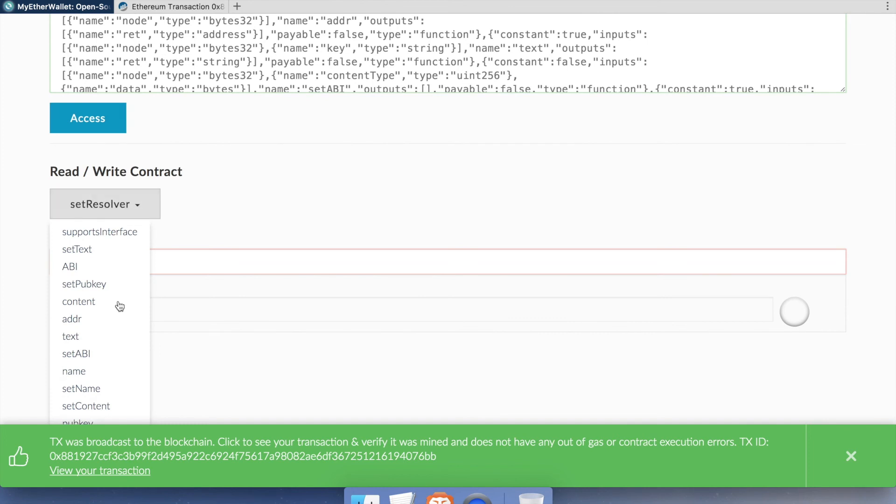
{"action": "scroll", "coordinate": [120, 304], "scroll_direction": "down", "scroll_amount": 5}
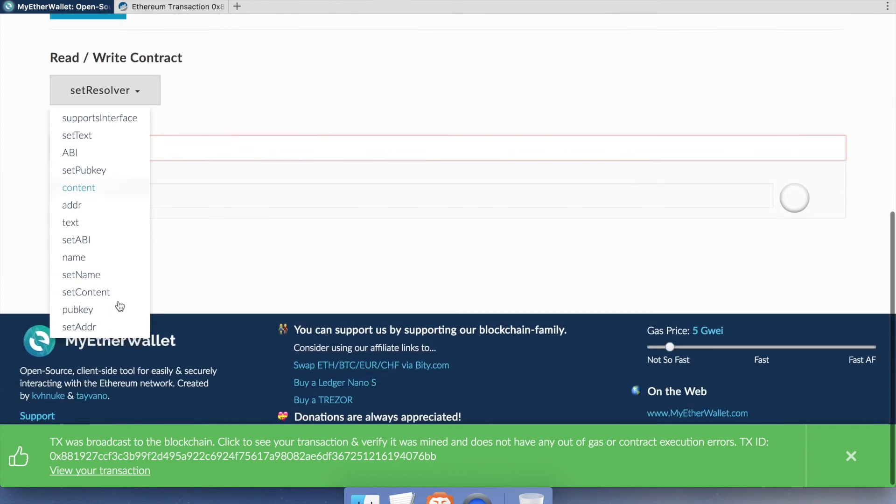
{"action": "left_click", "coordinate": [103, 329]}
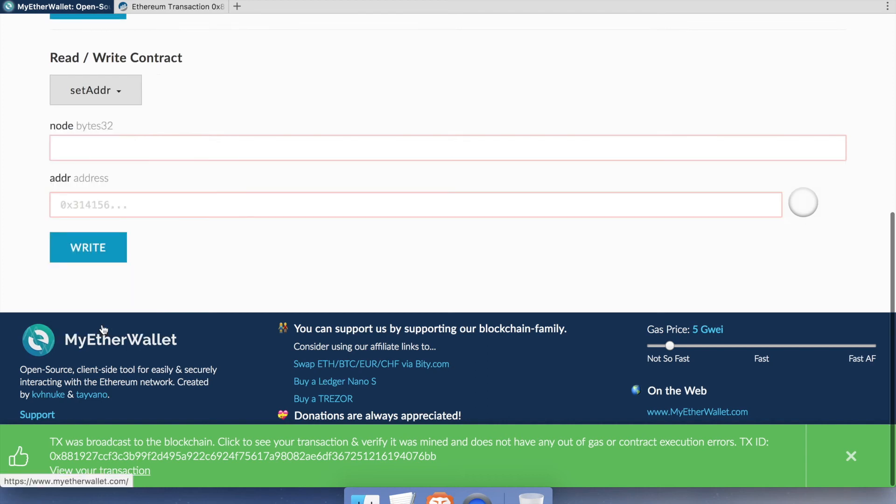
{"action": "scroll", "coordinate": [178, 285], "scroll_direction": "up", "scroll_amount": 5}
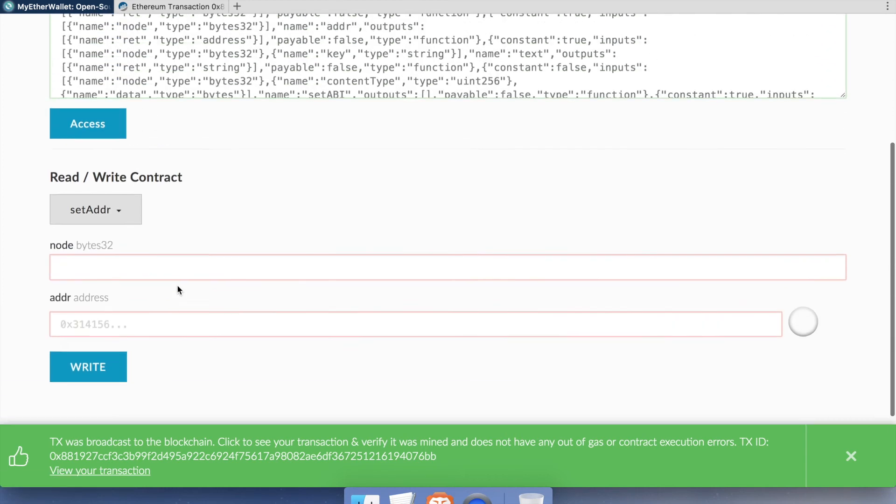
{"action": "left_click", "coordinate": [213, 262]}
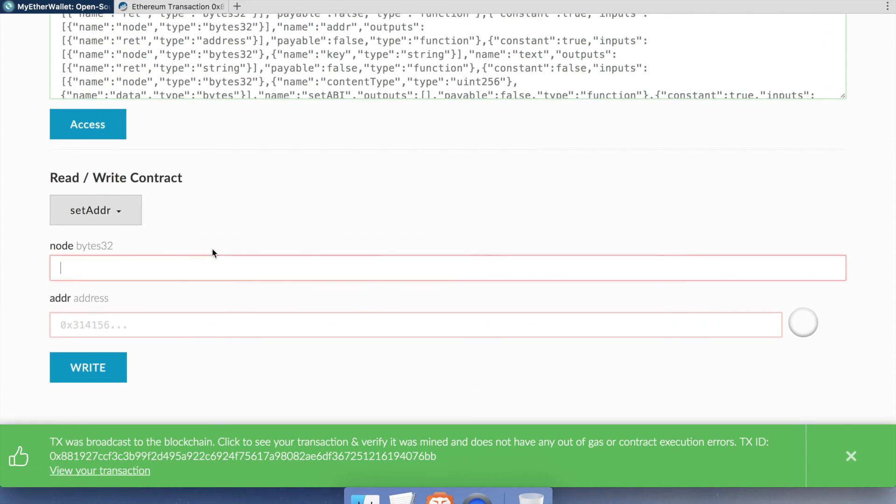
Step: Look up dollardoge.eth on Etherscan and copy its NameHash
{"action": "left_click", "coordinate": [171, 7]}
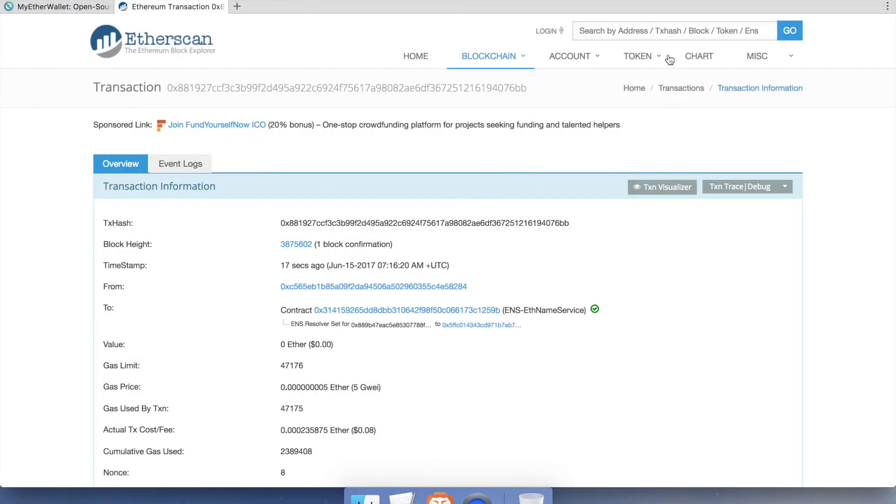
{"action": "left_click", "coordinate": [681, 31]}
{"action": "type", "text": "dolla"}
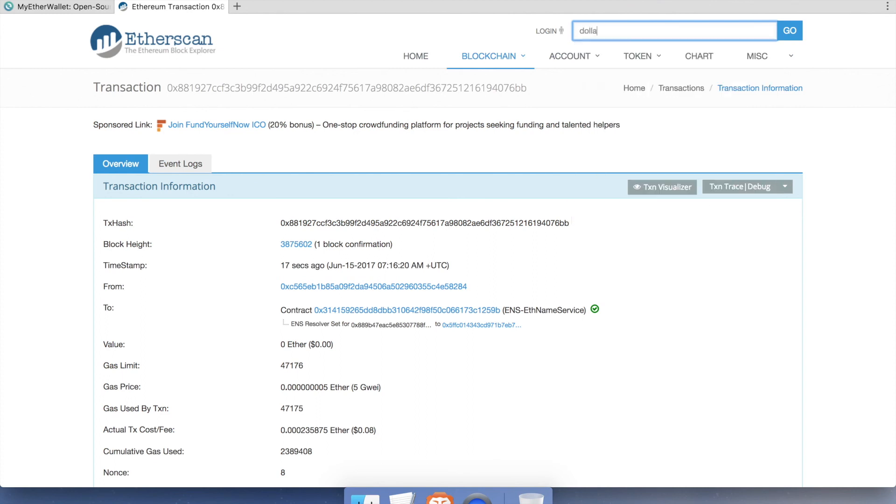
{"action": "type", "text": "rdoge.eth"}
{"action": "key", "text": "Return"}
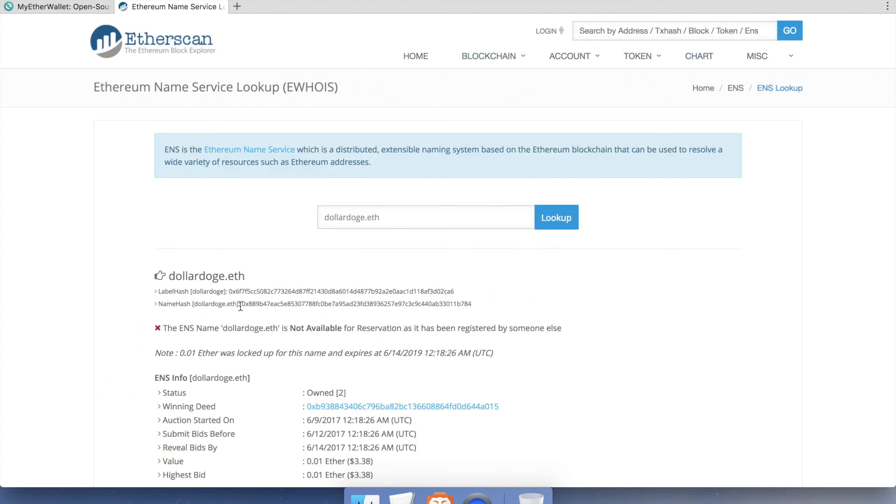
{"action": "left_click_drag", "start_coordinate": [241, 304], "coordinate": [481, 302]}
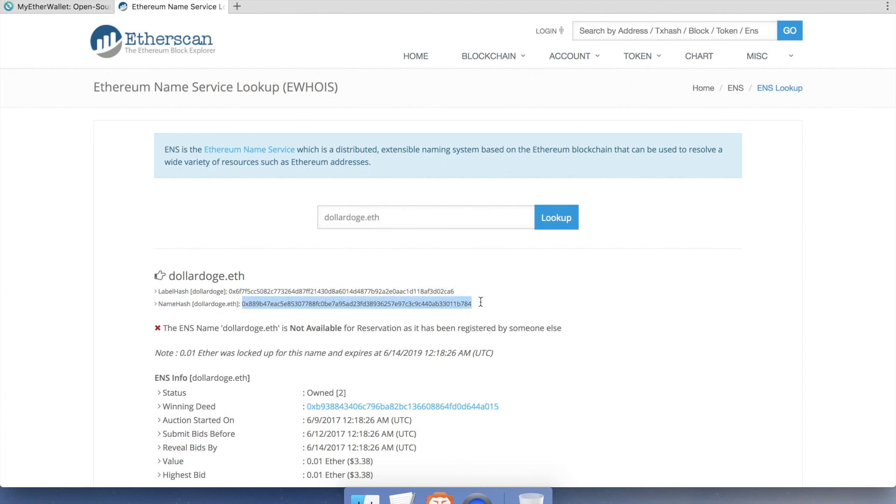
{"action": "right_click", "coordinate": [461, 303]}
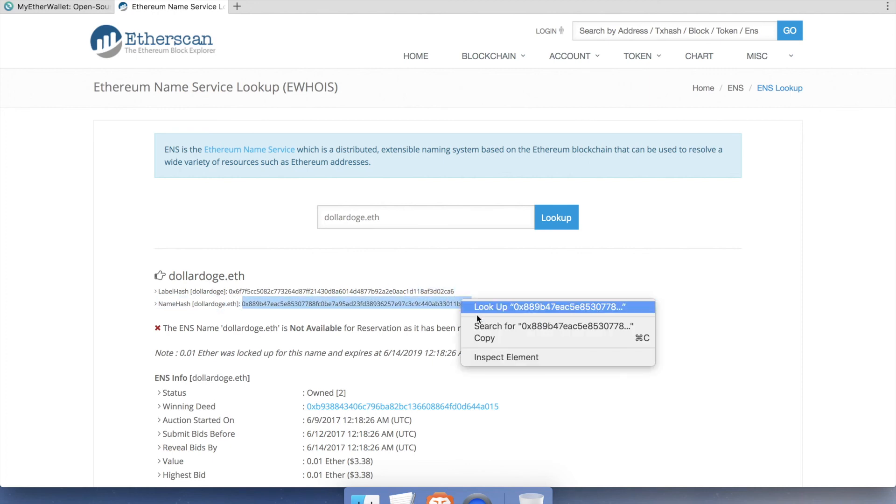
{"action": "left_click", "coordinate": [490, 339]}
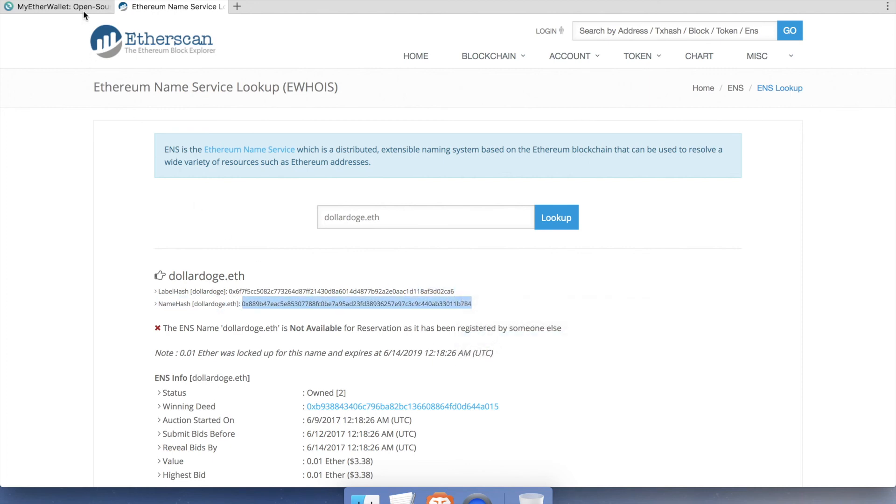
Step: Paste the NameHash 0x889b47eac5e85307788fc0be7a95ad23fd38936257e97c3c9c440ab33011b784 into the setAddr node field
{"action": "left_click", "coordinate": [70, 7]}
{"action": "left_click", "coordinate": [156, 272]}
{"action": "right_click", "coordinate": [155, 272]}
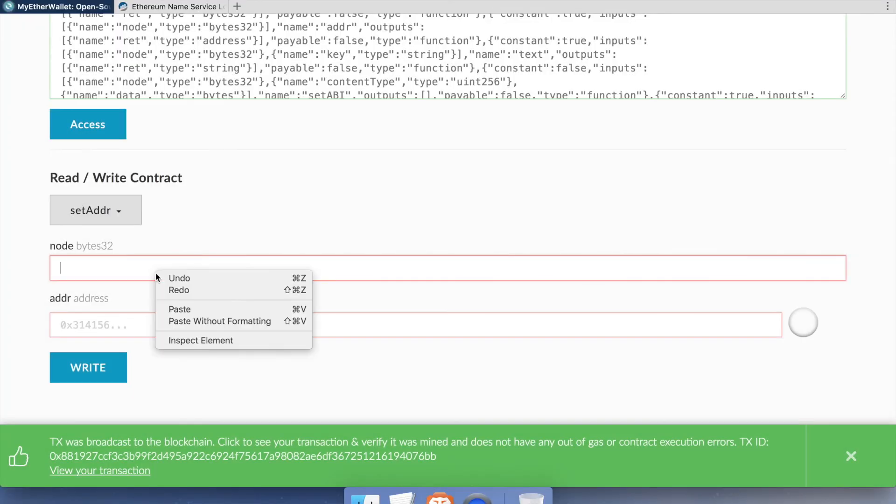
{"action": "left_click", "coordinate": [192, 310]}
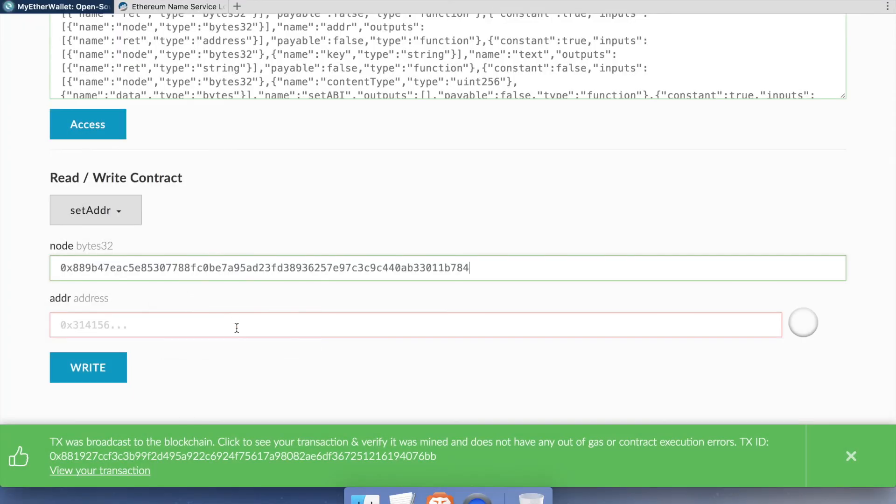
Step: Copy the dollardoge.eth owner's account address from its Etherscan address page
{"action": "left_click", "coordinate": [186, 6]}
{"action": "scroll", "coordinate": [142, 280], "scroll_direction": "down", "scroll_amount": 6}
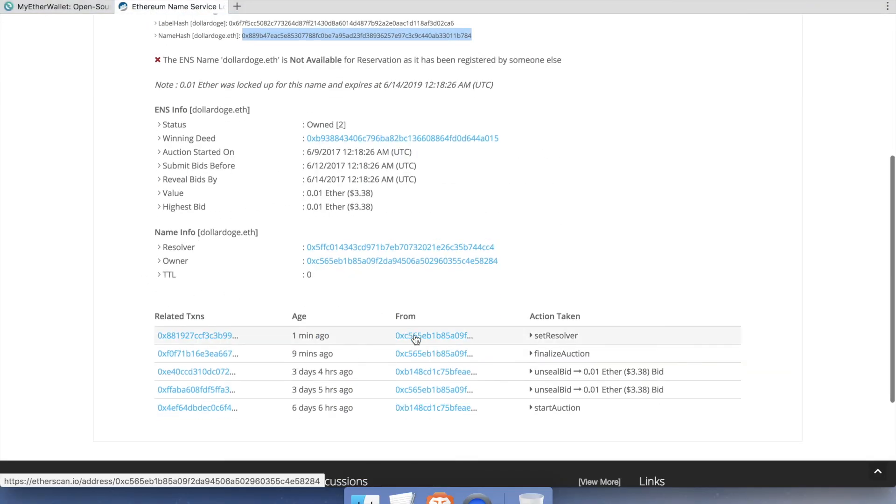
{"action": "left_click", "coordinate": [416, 337]}
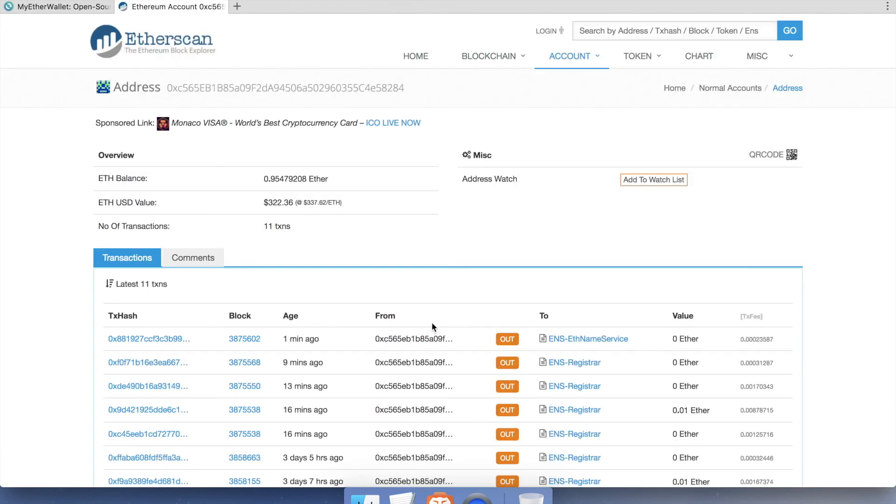
{"action": "double_click", "coordinate": [264, 86]}
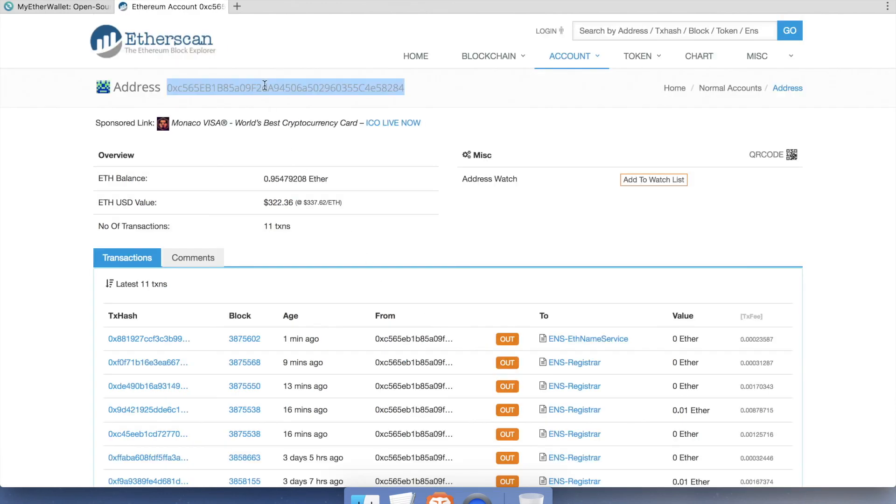
{"action": "right_click", "coordinate": [264, 86]}
{"action": "left_click", "coordinate": [292, 123]}
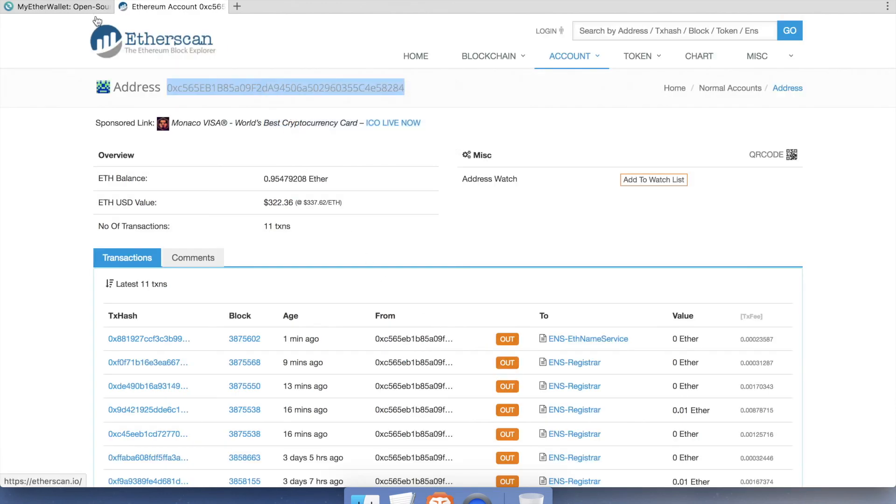
{"action": "left_click", "coordinate": [70, 6]}
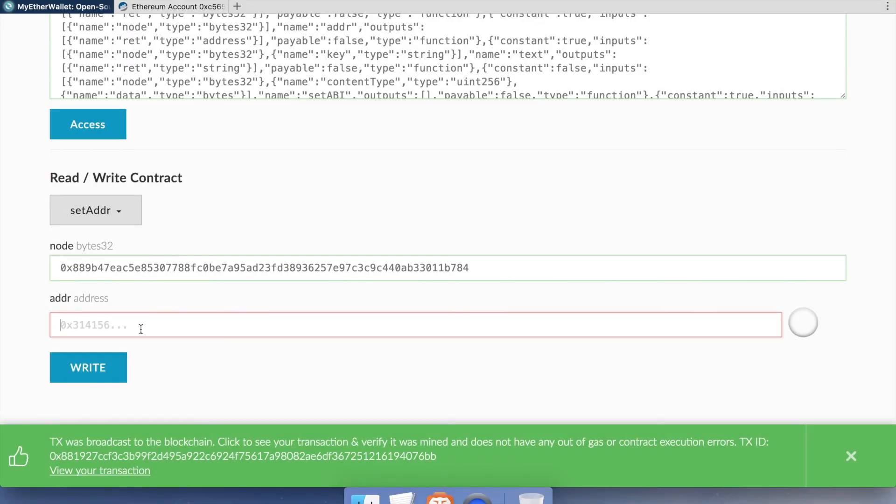
Step: Paste the owner's address into the addr field and broadcast the setAddr transaction
{"action": "right_click", "coordinate": [140, 329]}
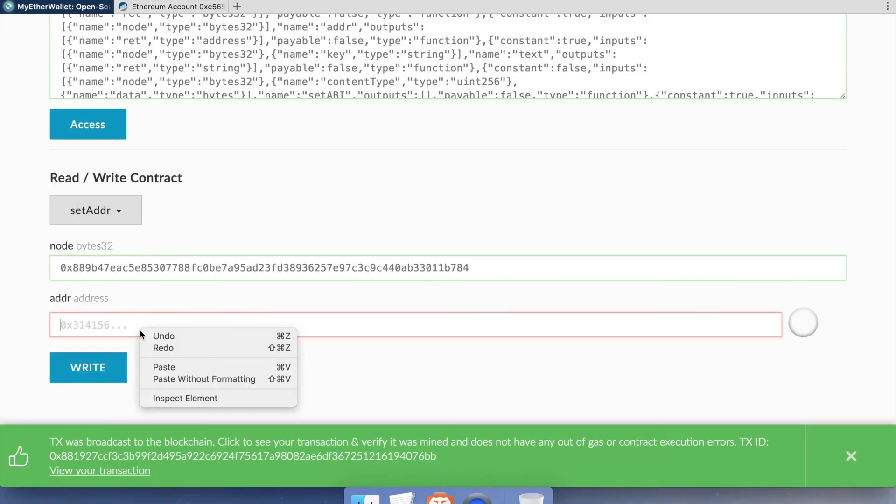
{"action": "left_click", "coordinate": [166, 368]}
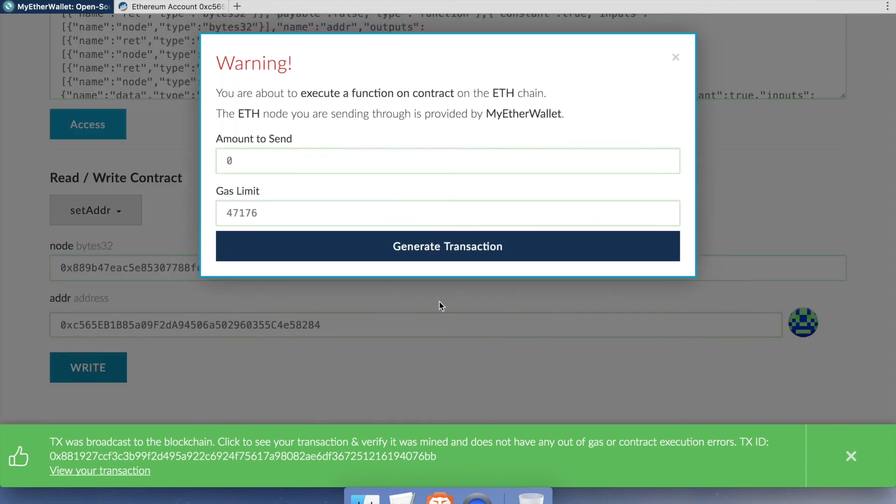
{"action": "left_click", "coordinate": [473, 251]}
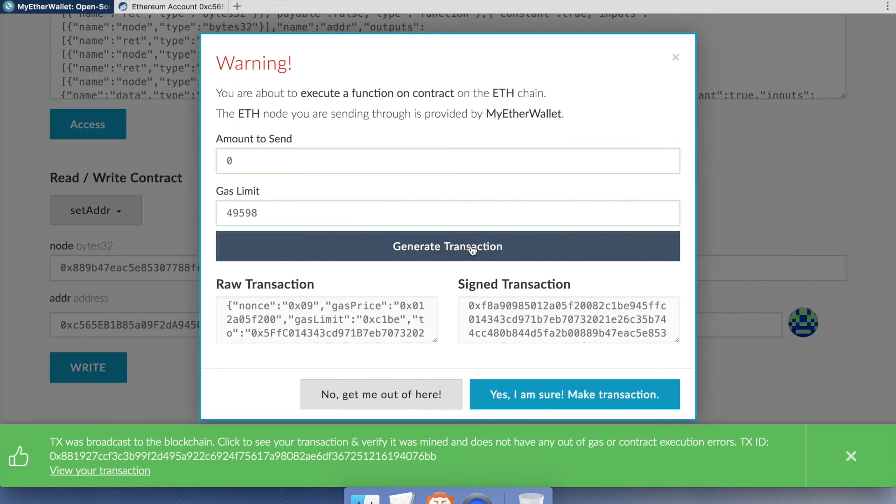
{"action": "left_click", "coordinate": [607, 392]}
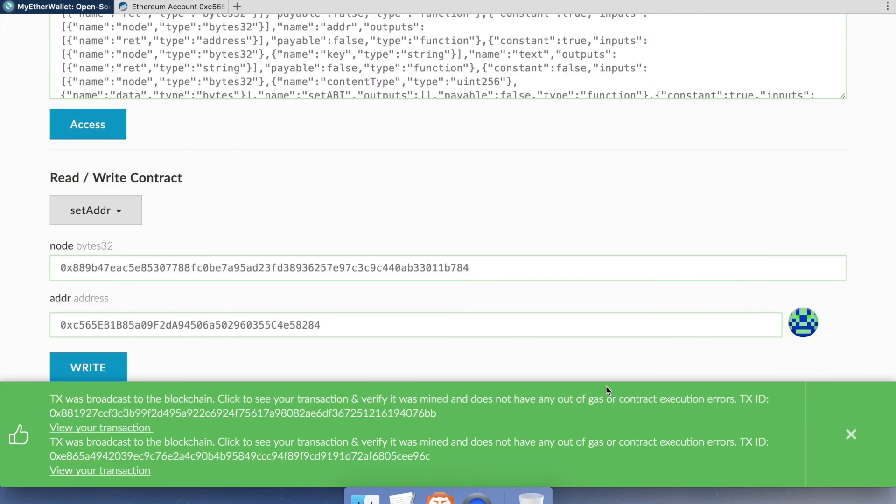
{"action": "left_click", "coordinate": [126, 473], "text": "super"}
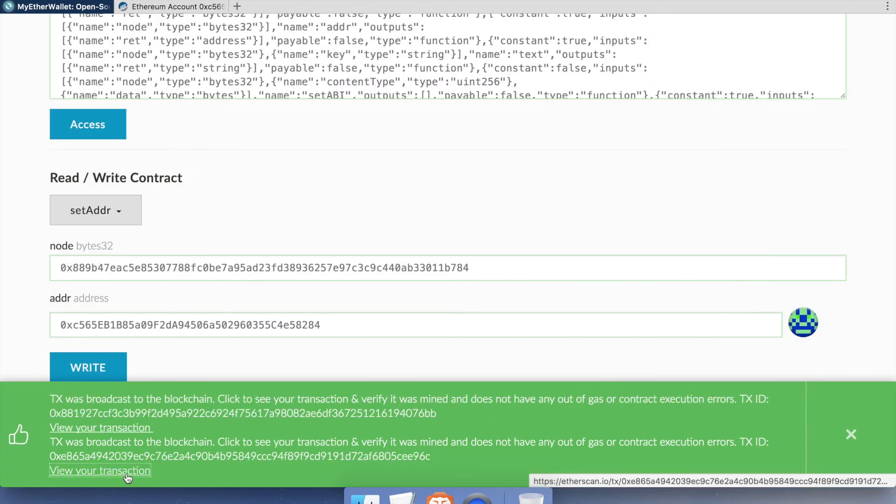
Step: Inspect the pending setAddr transaction's input data, setAddr(bytes32 node, address addr), with gas limit 49598
{"action": "left_click", "coordinate": [287, 7]}
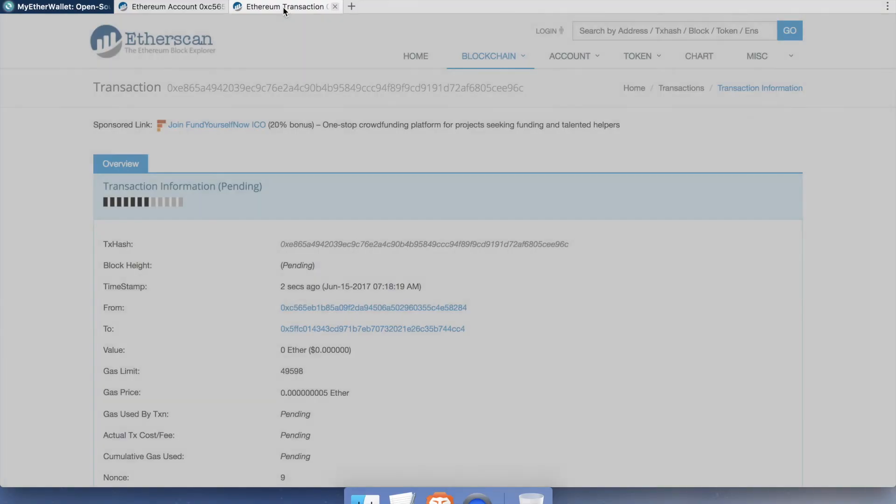
{"action": "scroll", "coordinate": [584, 343], "scroll_direction": "down", "scroll_amount": 3}
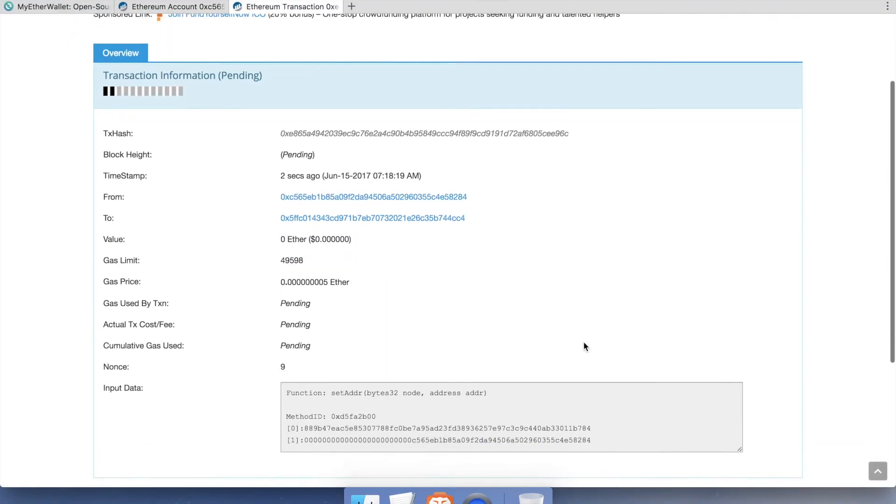